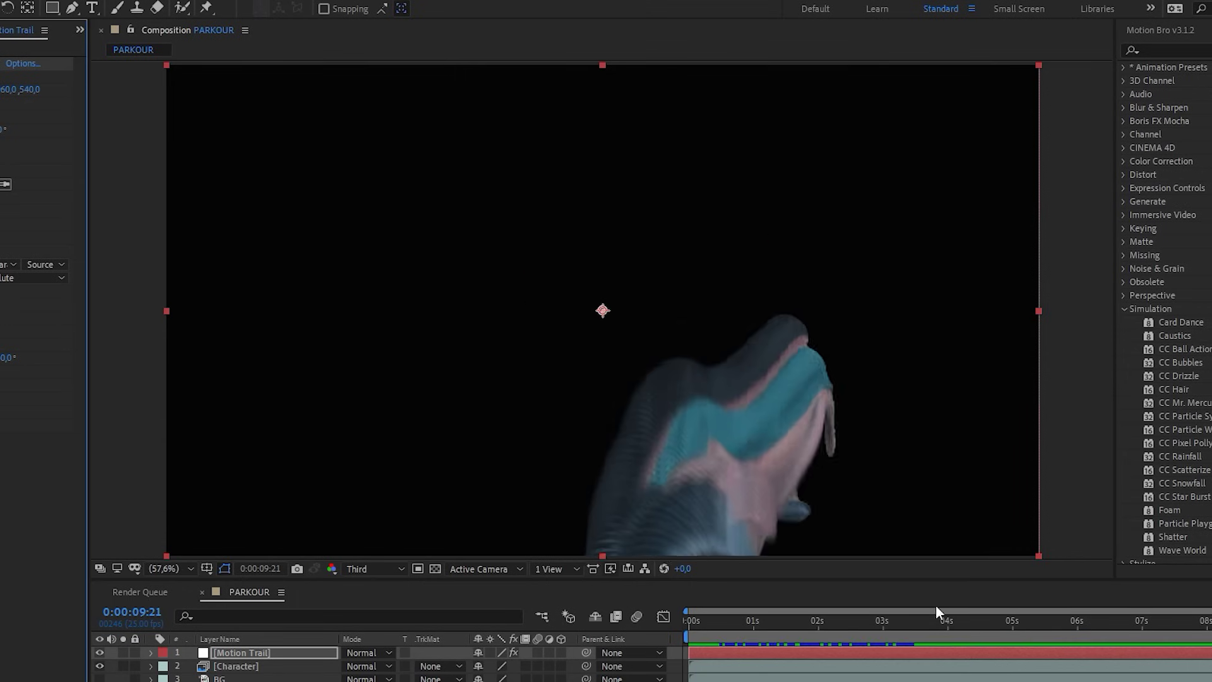
- Preview the finished PARKOUR comp with its glowing blue trail, then stop playback
key("space")
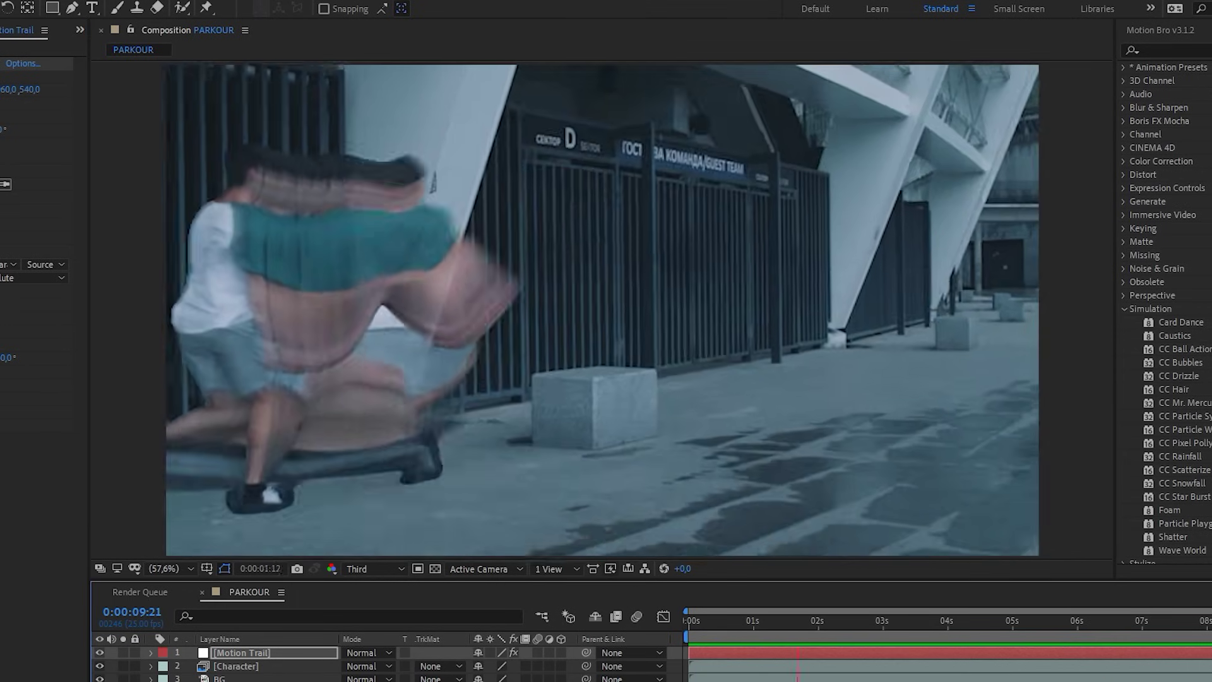
key("space")
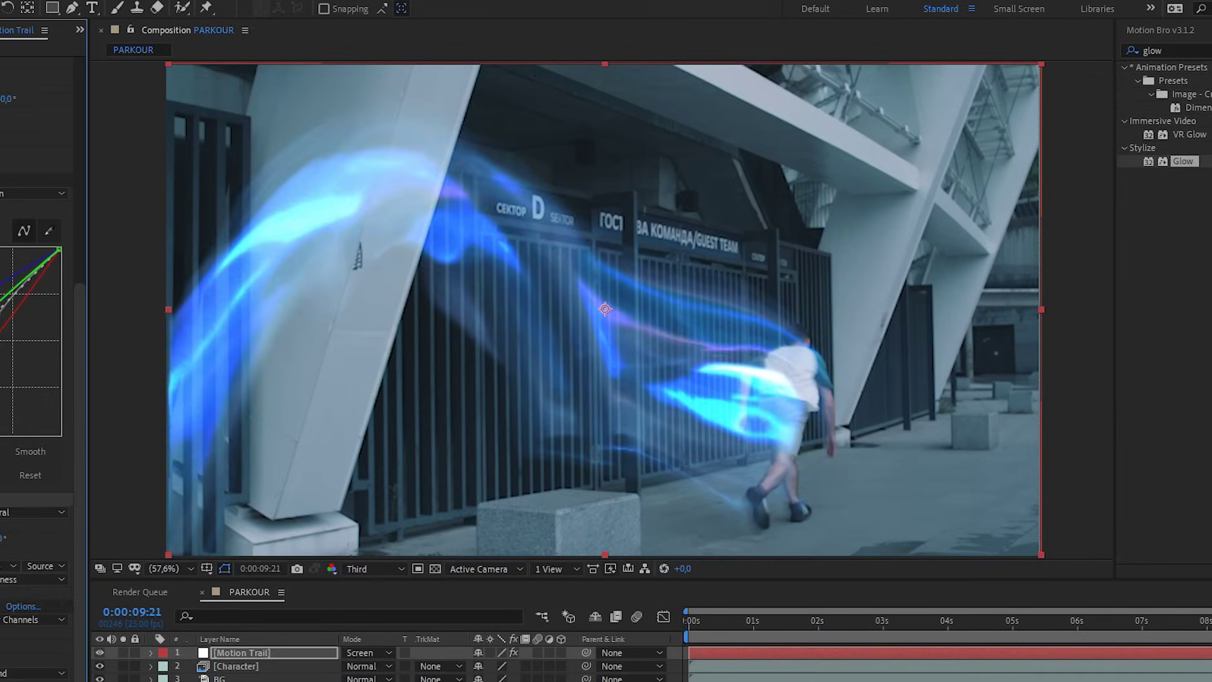
- Scroll down the Project panel to check the imported PARKOUR.mov footage
scroll(5, 146, "down", 8)
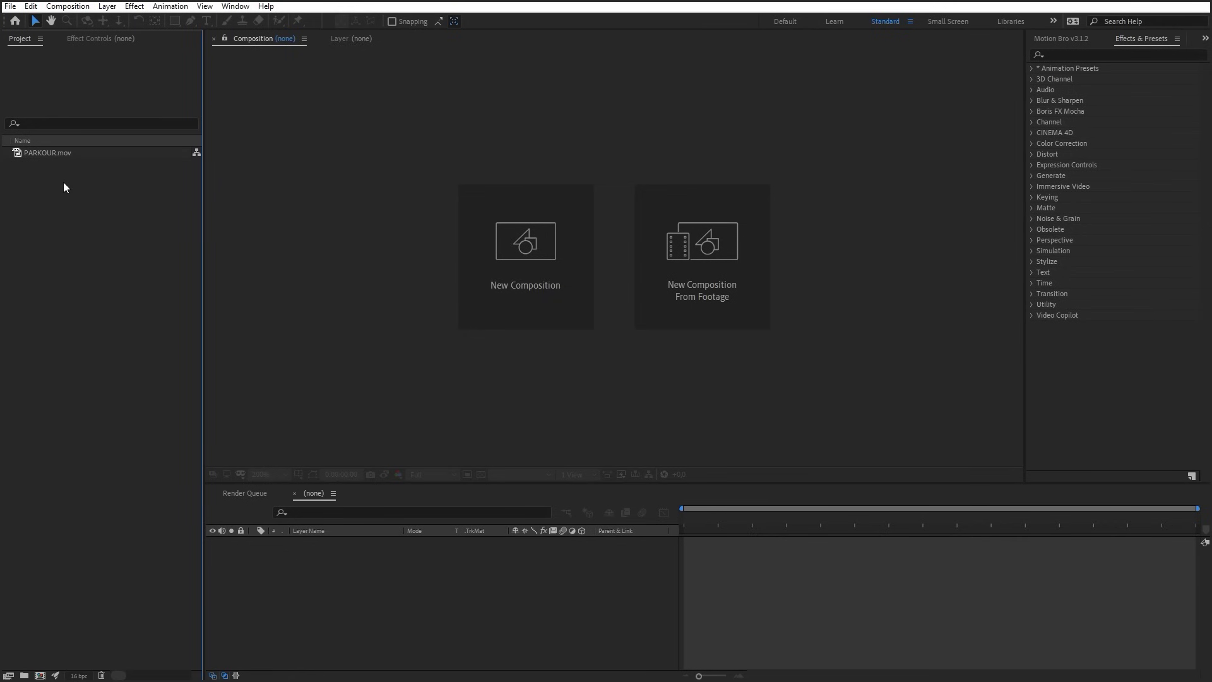
- Create a PARKOUR composition from PARKOUR.mov and play it back to about 8 seconds
left_click_drag(50, 153, 538, 256)
key("space")
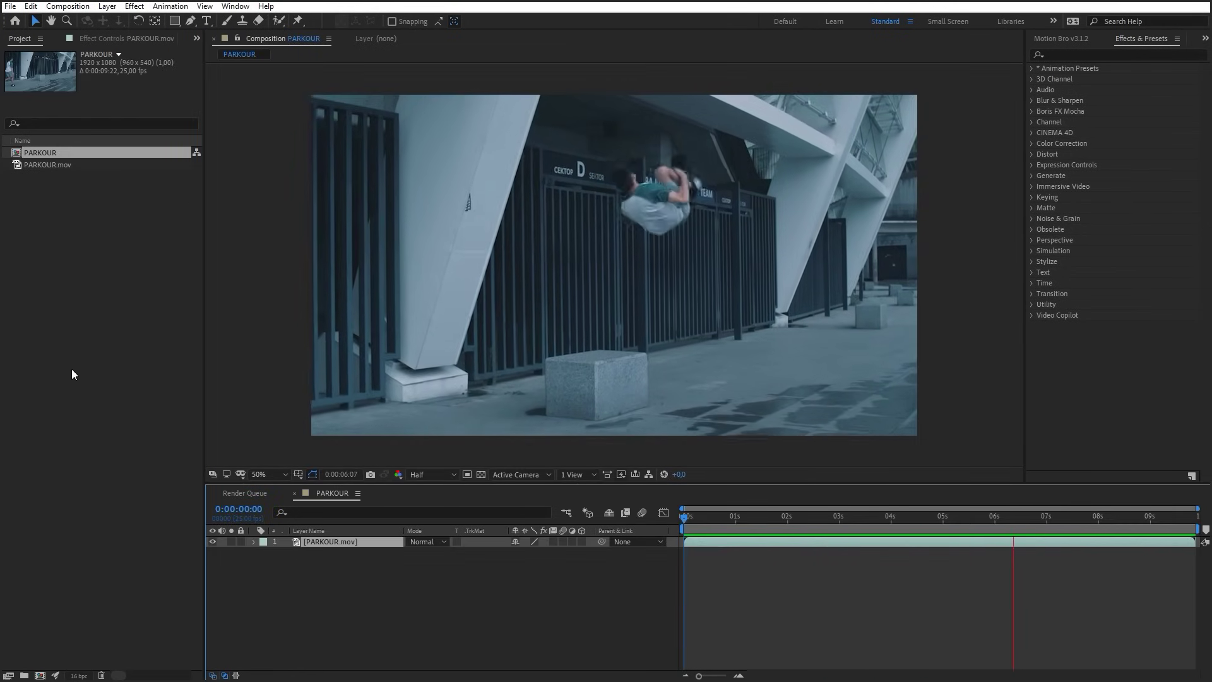
key("space")
- Duplicate the clip into Character and BG layers, hide BG, and set preview resolution to Full
key("ctrl+d")
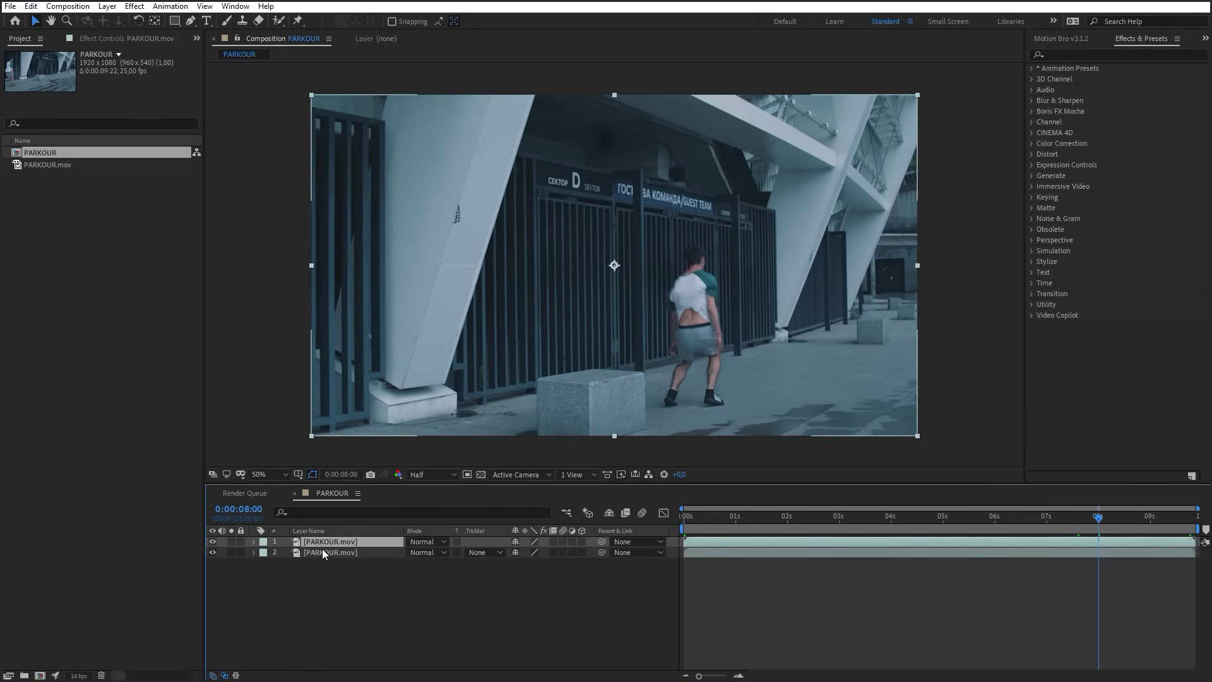
key("Return")
type("Character")
left_click(324, 550)
key("Return")
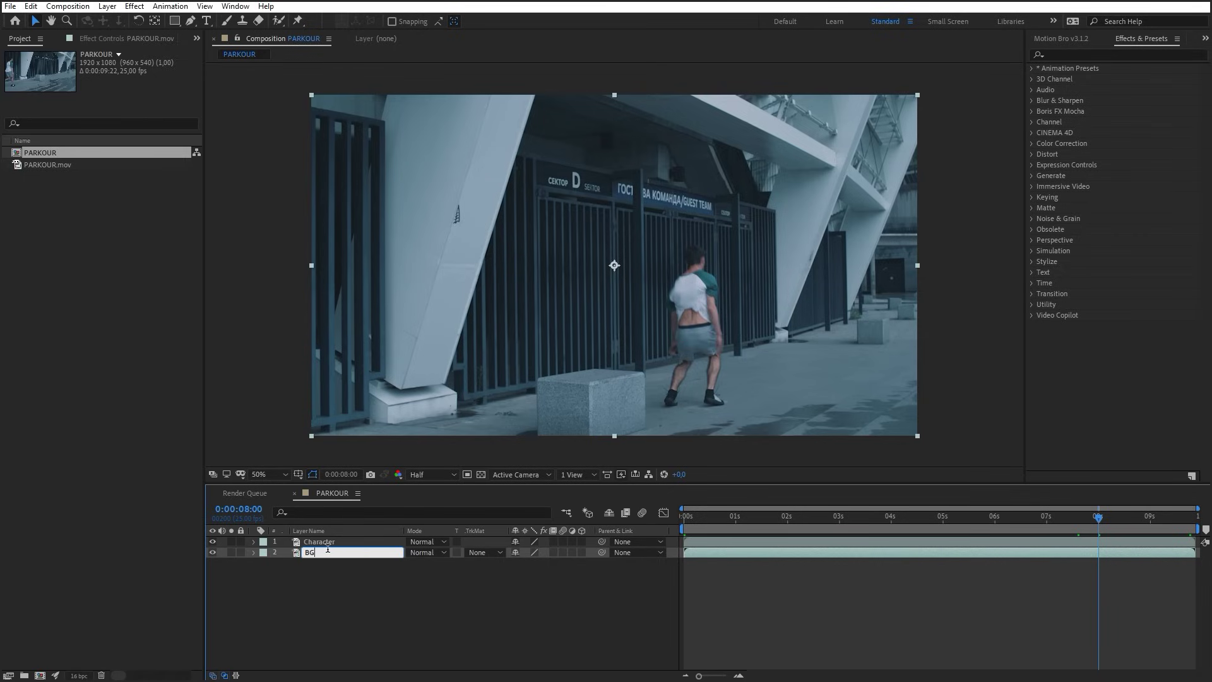
left_click(213, 552)
left_click(422, 476)
left_click(425, 503)
- Open the Character layer at about 7 seconds with the Roto Brush tool in an enlarged viewer
double_click(358, 542)
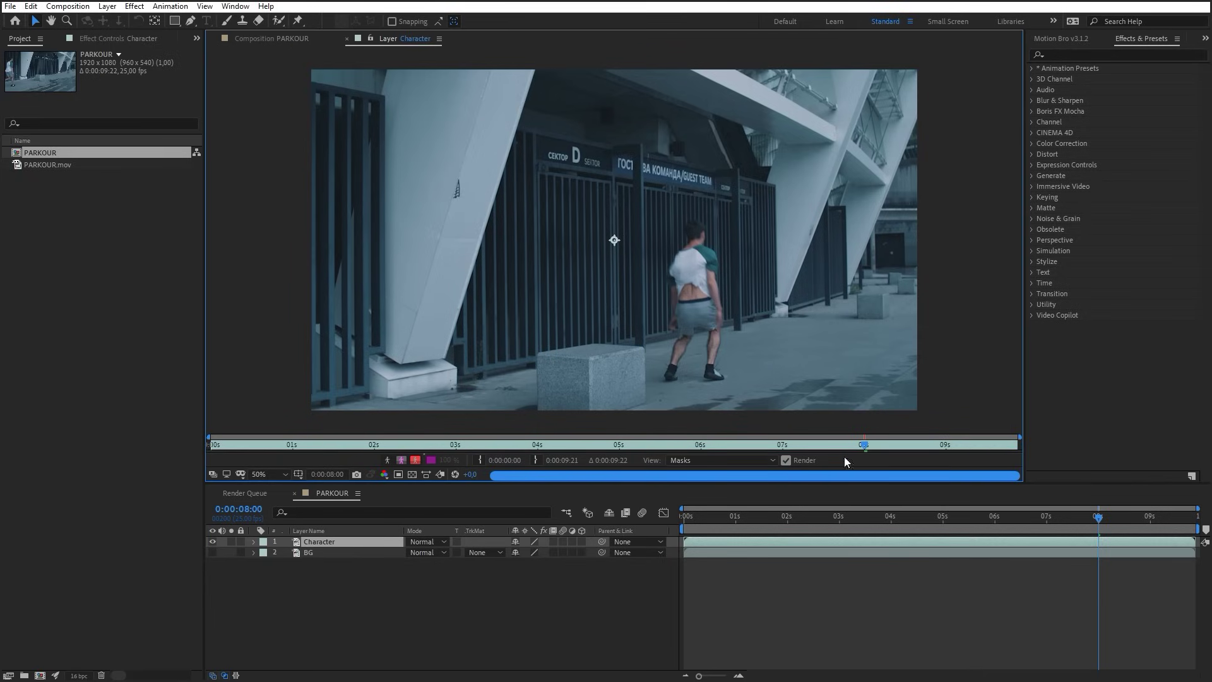
left_click_drag(855, 451, 282, 481)
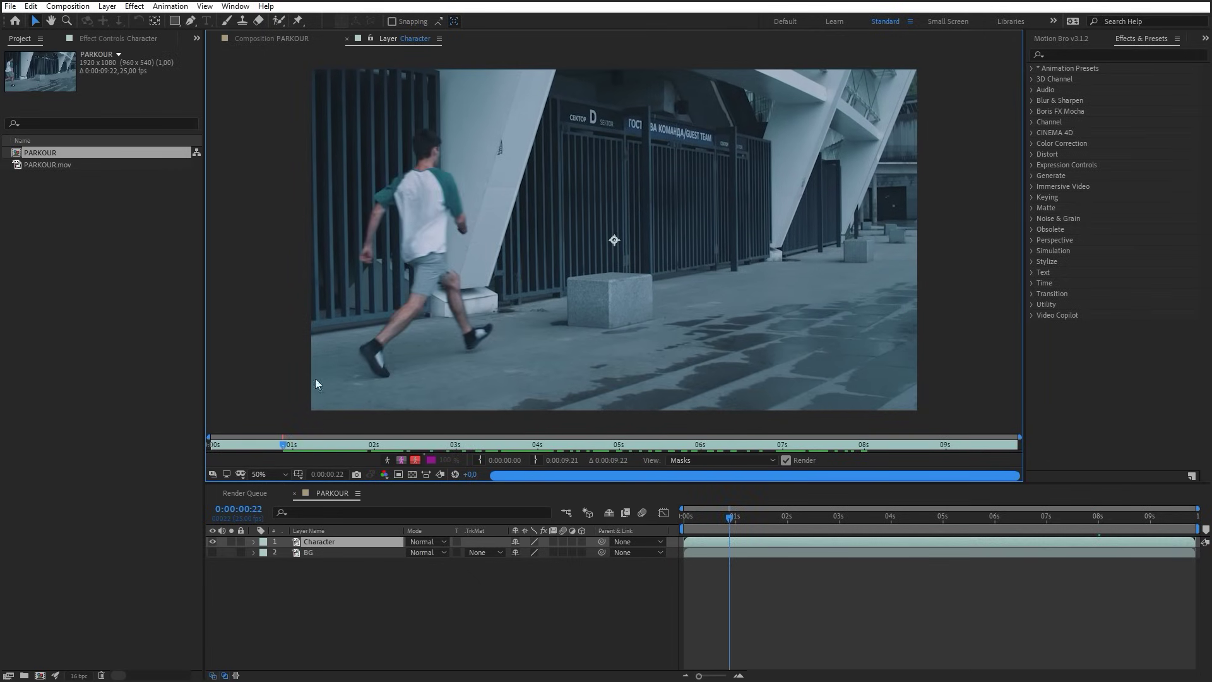
left_click(278, 20)
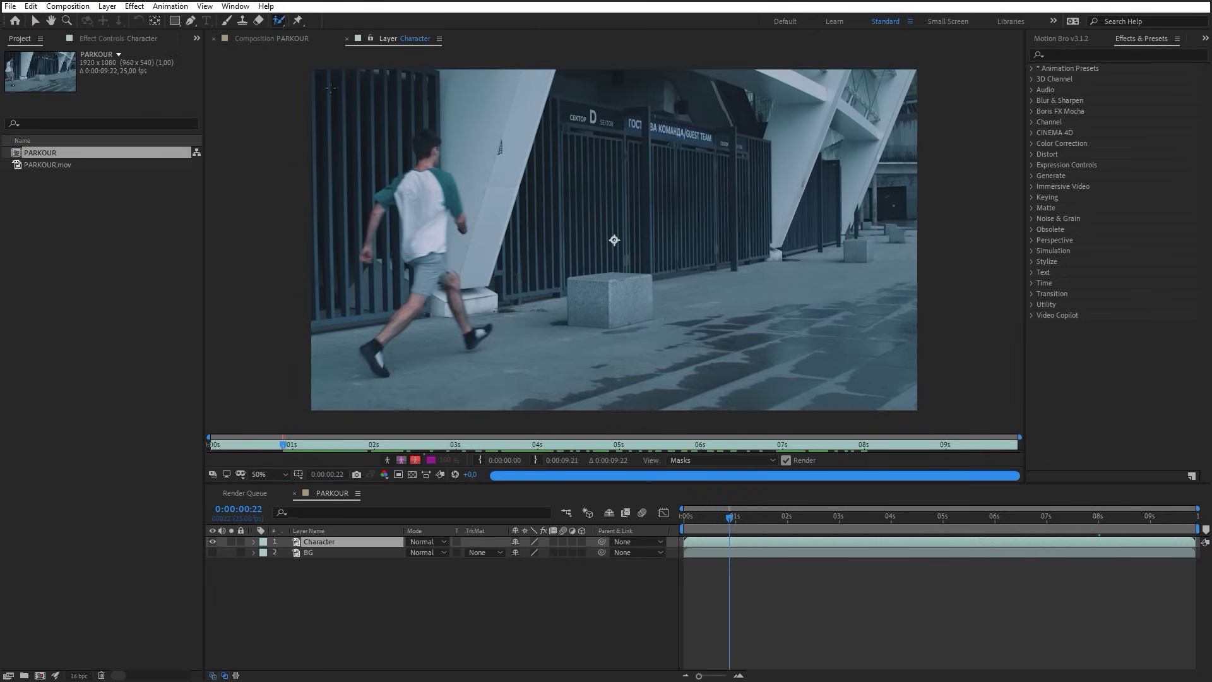
key("grave")
- Paint the runner's shirt, legs, feet and head as foreground, subtracting stray background
left_click_drag(187, 234, 199, 284)
mouse_move(262, 331)
left_mouse_down()
mouse_move(248, 214)
mouse_move(189, 218)
left_mouse_up()
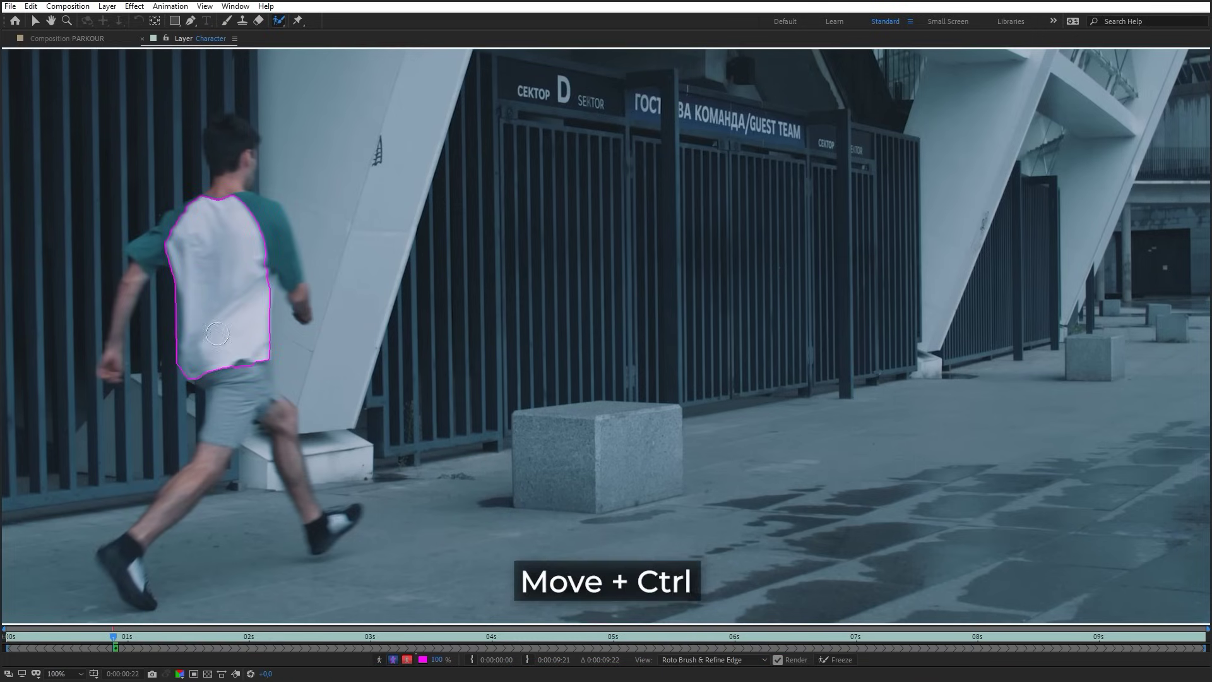
mouse_move(225, 361)
left_mouse_down()
mouse_move(229, 391)
mouse_move(216, 441)
mouse_move(162, 515)
left_mouse_up()
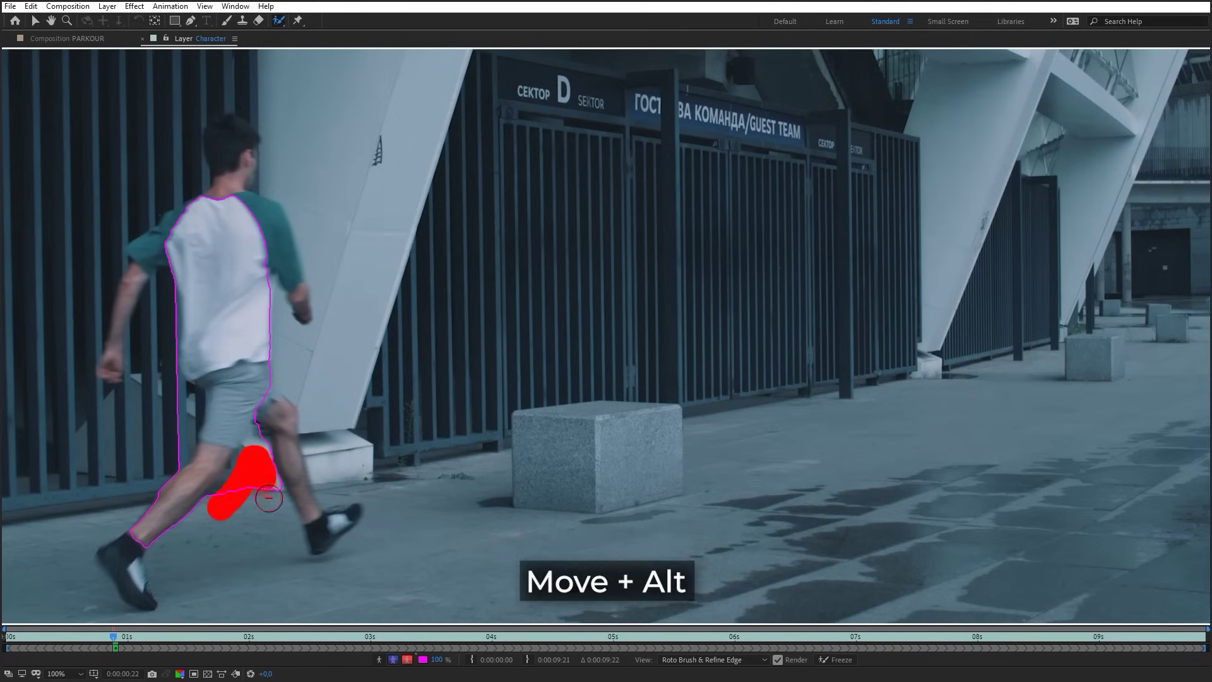
left_click_drag(269, 498, 259, 487)
mouse_move(168, 392)
left_mouse_down()
mouse_move(179, 436)
mouse_move(168, 450)
left_mouse_up()
left_click_drag(257, 406, 352, 512)
left_click_drag(135, 536, 119, 554)
left_click_drag(228, 129, 217, 208)
left_click_drag(190, 154, 195, 172)
left_click_drag(293, 280, 293, 281)
left_click_drag(265, 420, 276, 428)
- Step forward through later frames, correcting the outline around head, foot, arms and knee
key("Page_Down")
key("Page_Down")
key("Page_Down")
key("Page_Down")
key("Page_Down")
key("Page_Down")
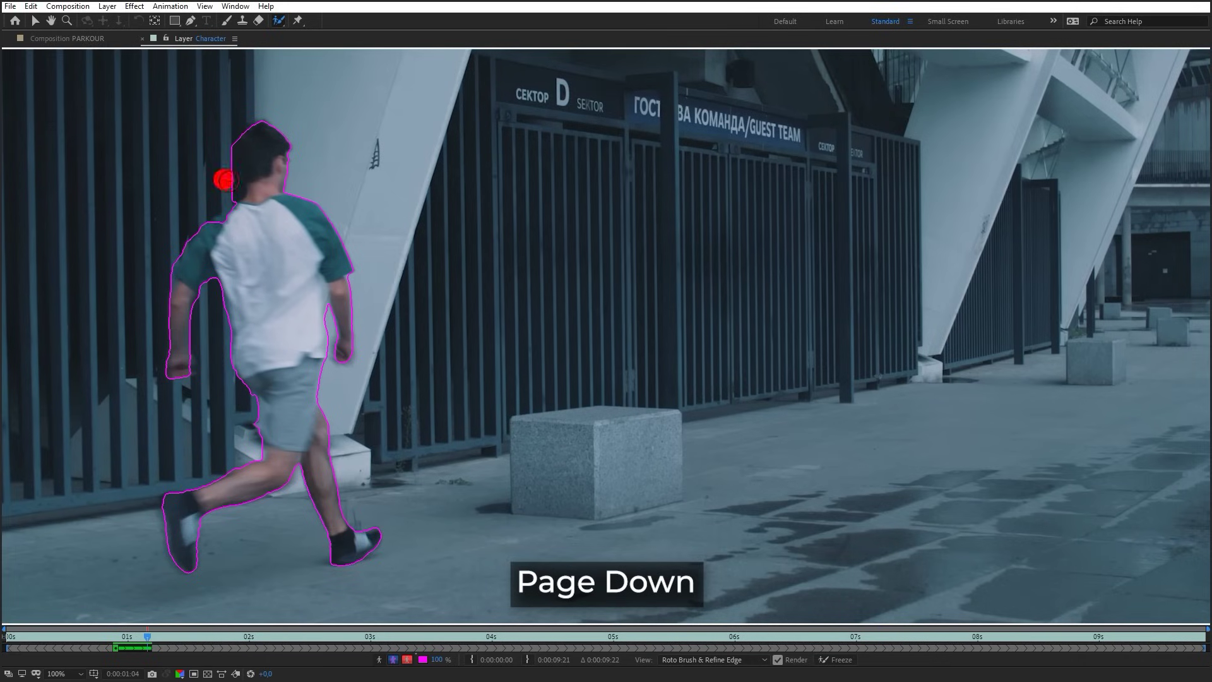
left_click_drag(228, 182, 220, 166)
key("Page_Down")
key("Page_Down")
key("Page_Down")
left_click_drag(178, 470, 197, 512)
key("Page_Down")
key("Page_Down")
key("Page_Down")
left_click_drag(239, 306, 253, 328)
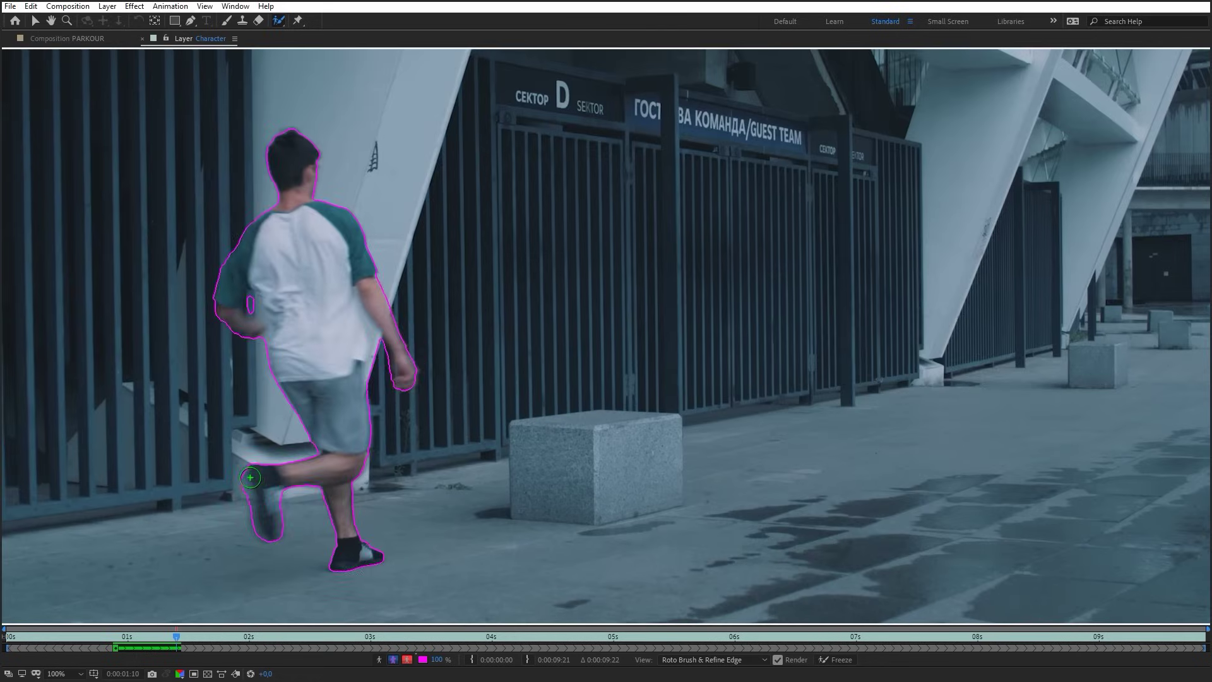
left_click_drag(267, 476, 268, 477)
key("Page_Down")
key("Page_Down")
key("Page_Down")
key("Page_Down")
key("Page_Down")
left_click_drag(270, 258, 256, 323)
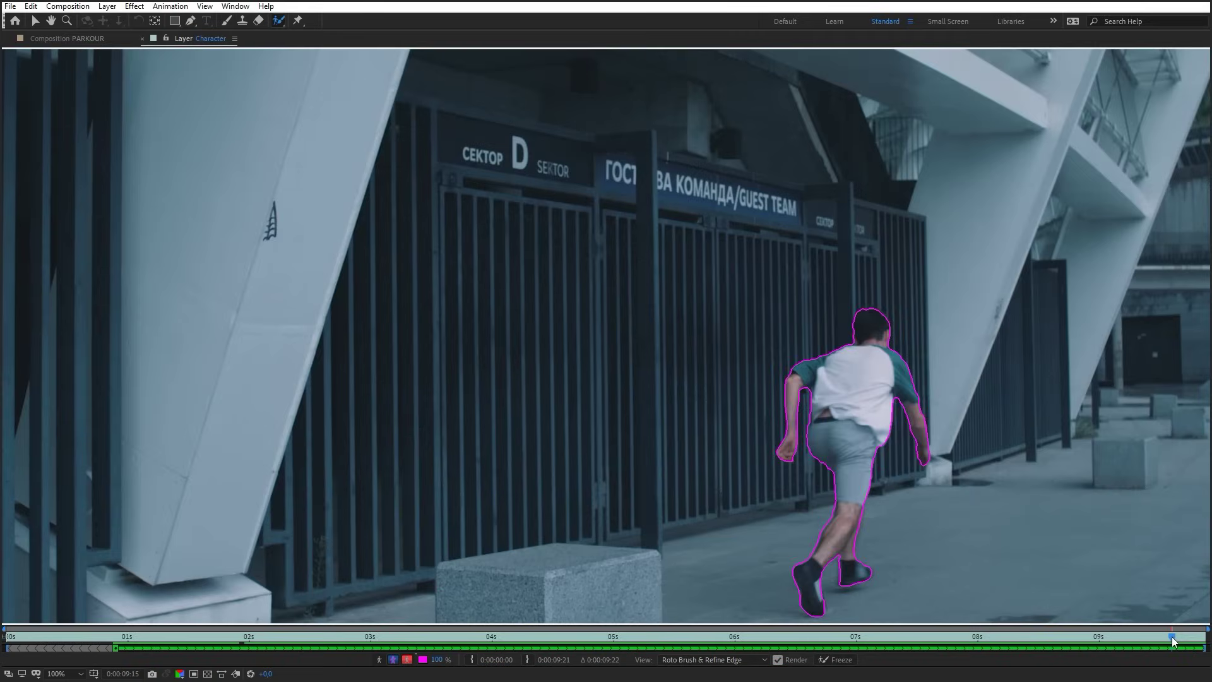
- Return to an early frame and step back to check the roto outline
left_click_drag(1172, 636, 120, 642)
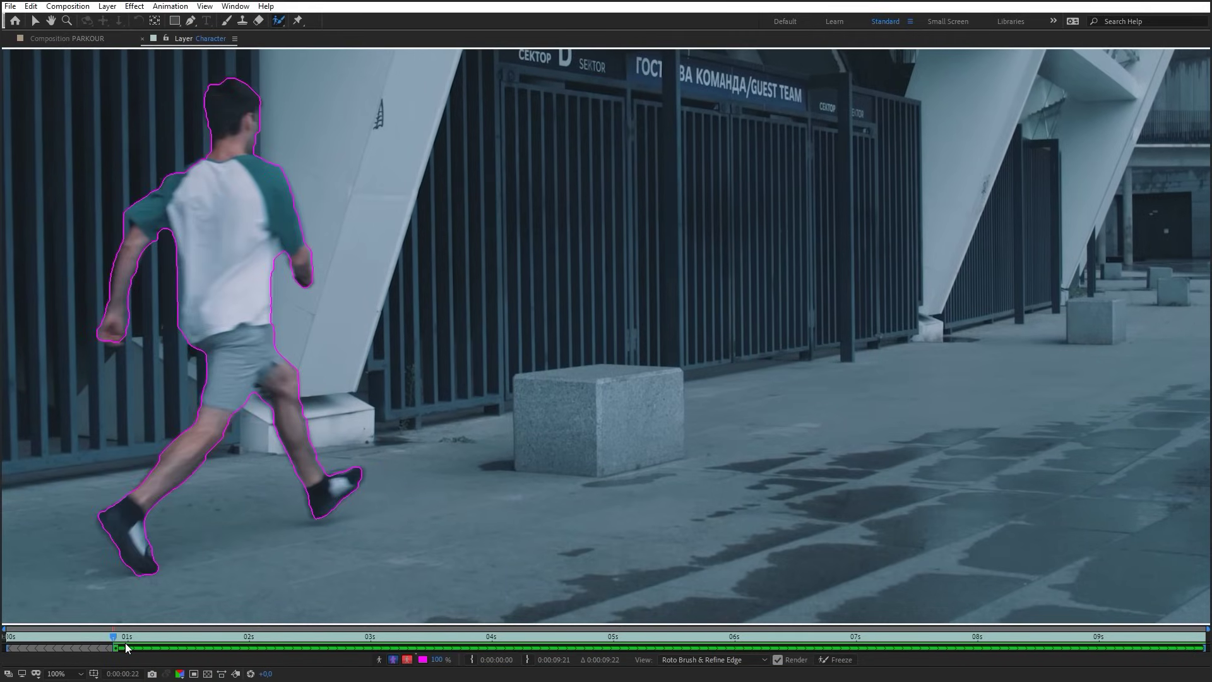
key("Page_Up")
key("Page_Up")
key("Page_Up")
key("Page_Up")
key("Page_Up")
key("Page_Up")
key("Page_Up")
key("Page_Up")
key("Page_Up")
key("Page_Up")
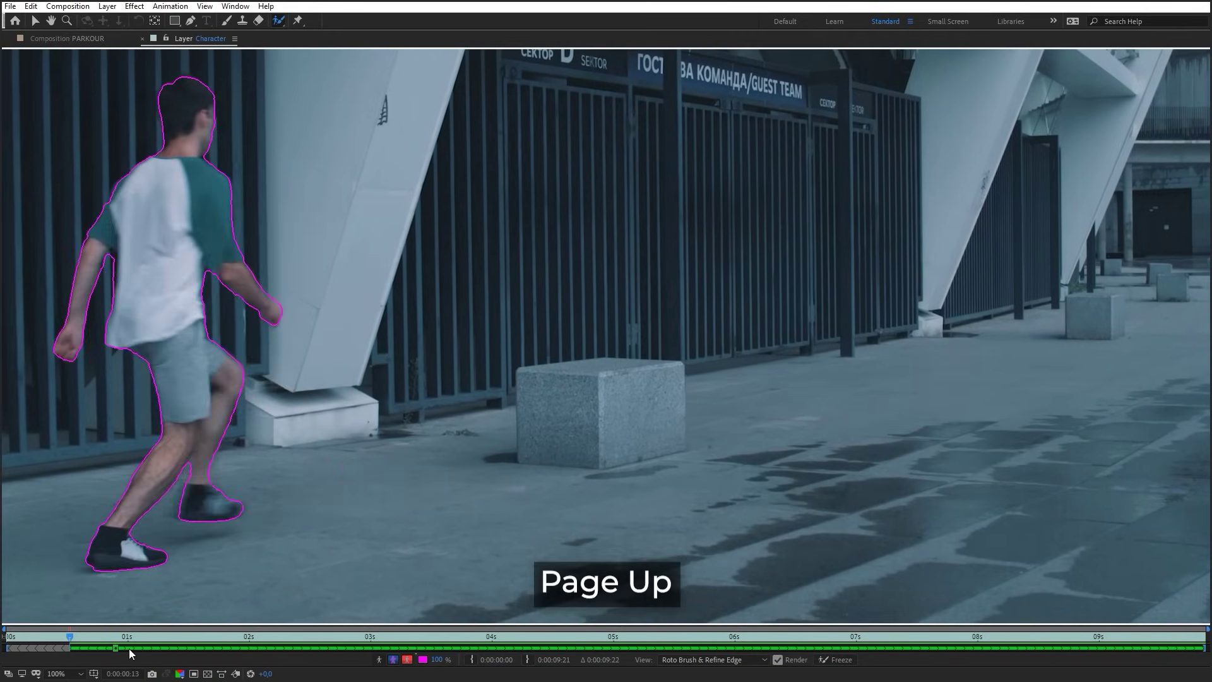
key("Page_Up")
key("Page_Up")
key("Page_Up")
key("Page_Up")
key("Page_Up")
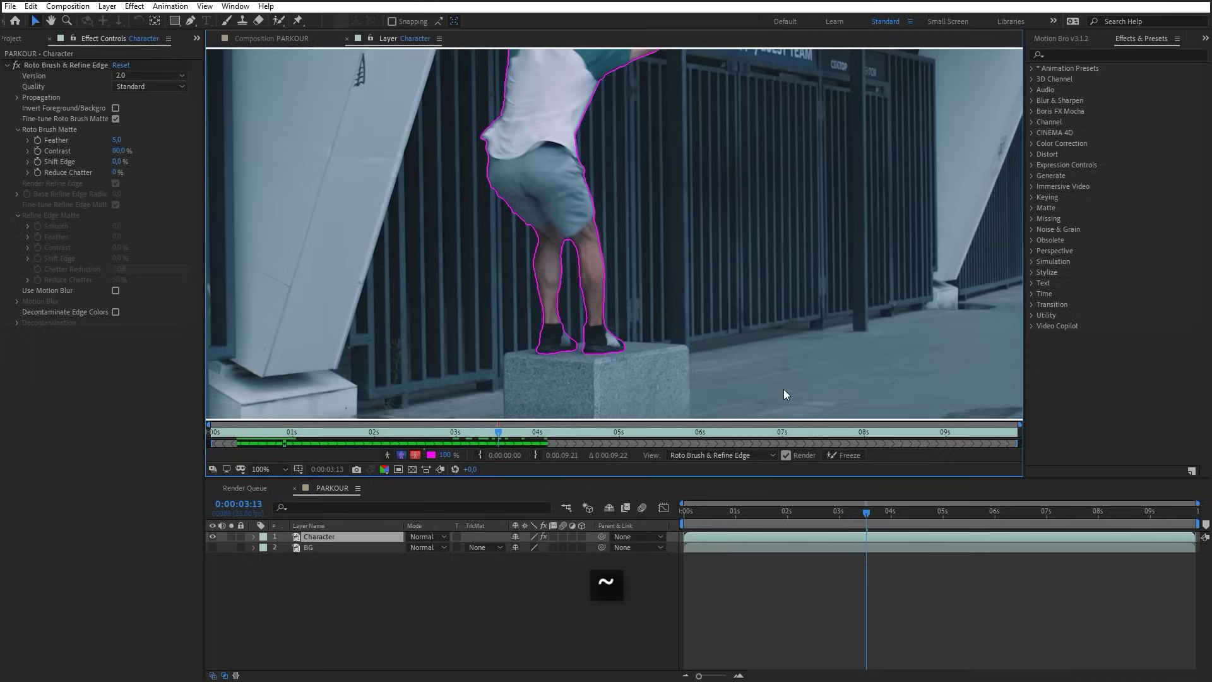
- Enable Use Motion Blur and Decontaminate Edge Colors on the runner's Roto Brush matte
left_click(347, 39)
left_click(116, 291)
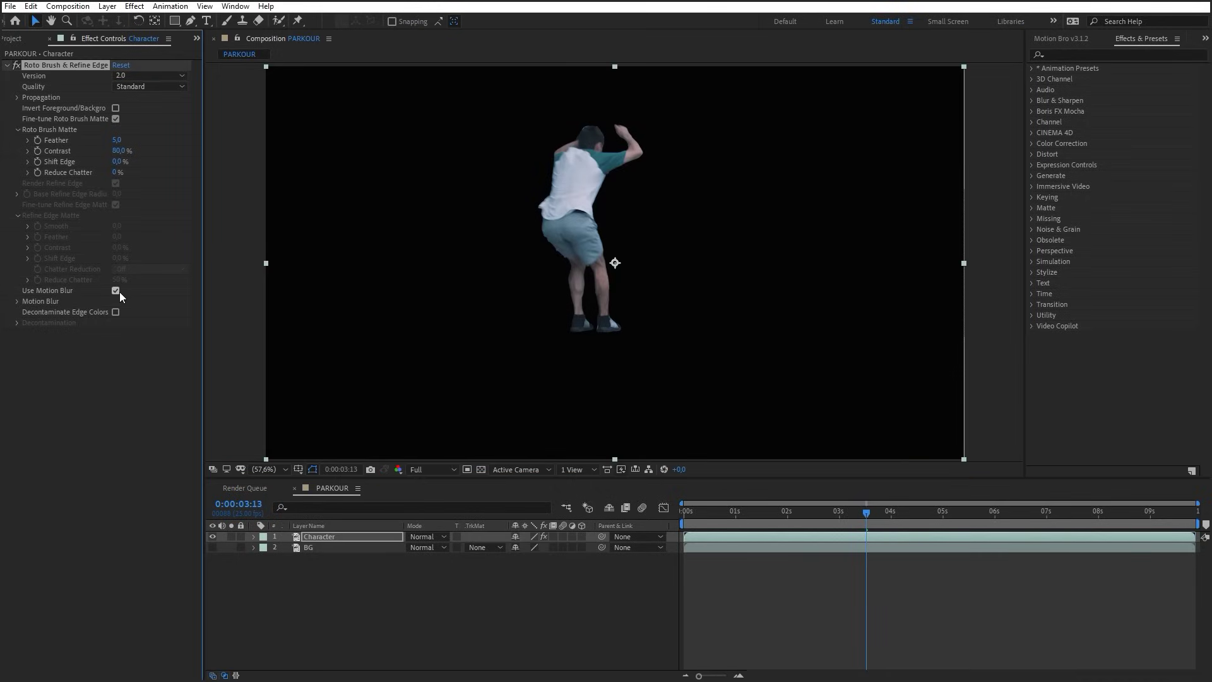
left_click(116, 312)
- Pre-compose the Character layer as Character Comp 1, moving all attributes
left_click(107, 7)
left_click(131, 420)
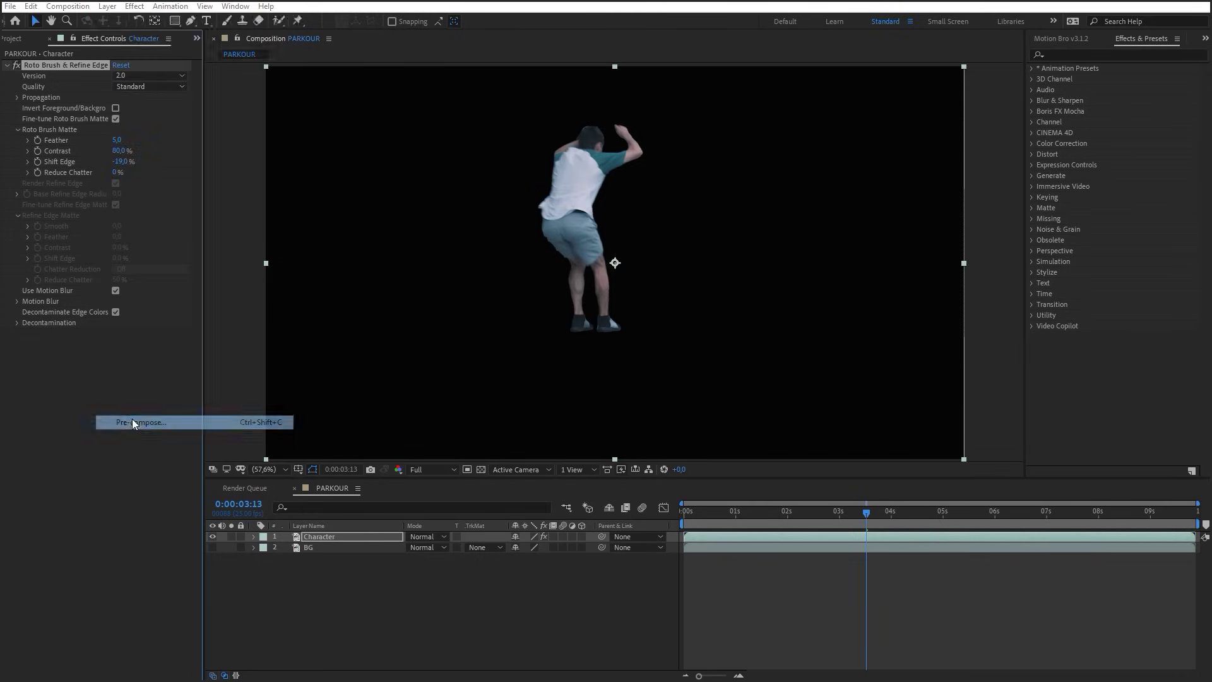
left_click(499, 361)
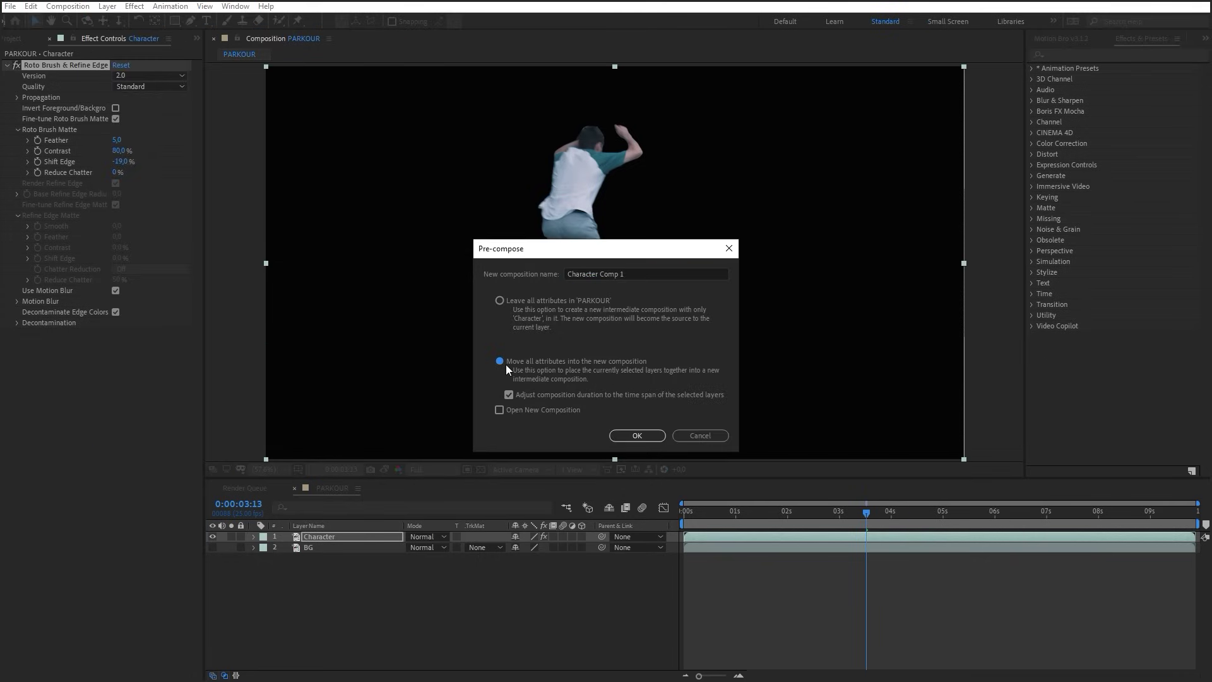
left_click(626, 436)
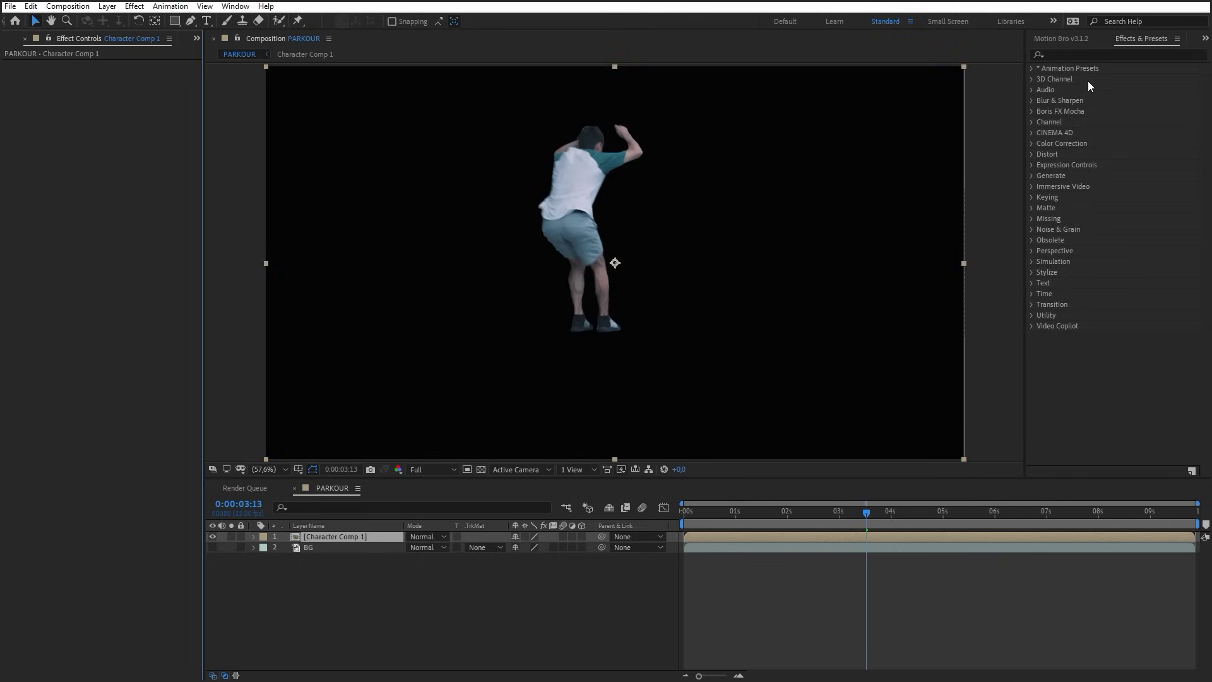
- Search 'mot' and apply Pixel Motion Blur to Character Comp 1
left_click(1082, 55)
type("mot")
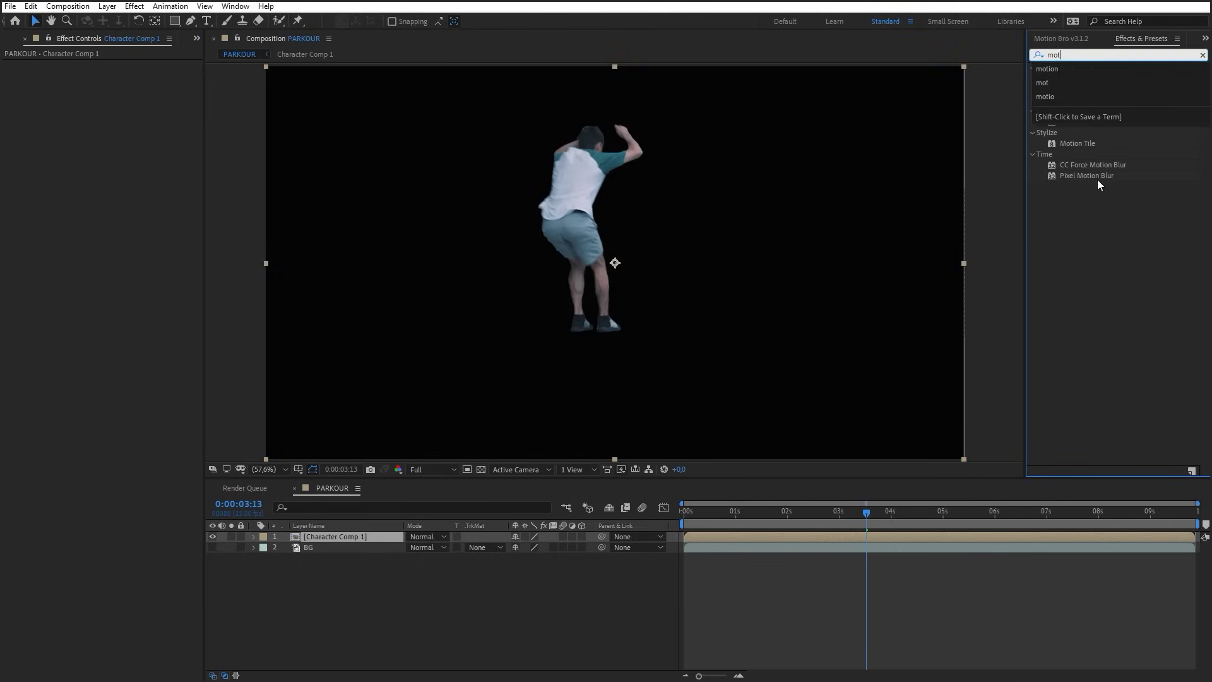
left_click(1098, 176)
left_click_drag(1098, 183, 112, 130)
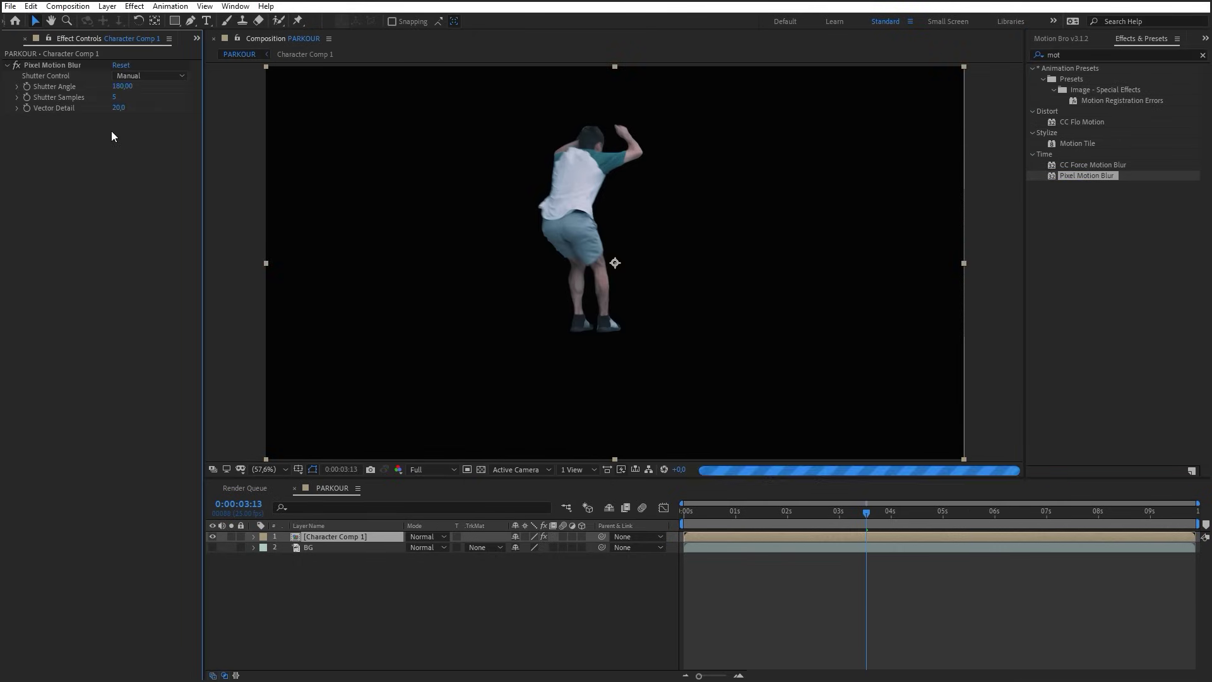
- Set Pixel Motion Blur's Shutter Angle to 2500 and Shutter Samples to 20
left_click(124, 86)
left_click_drag(128, 85, 115, 95)
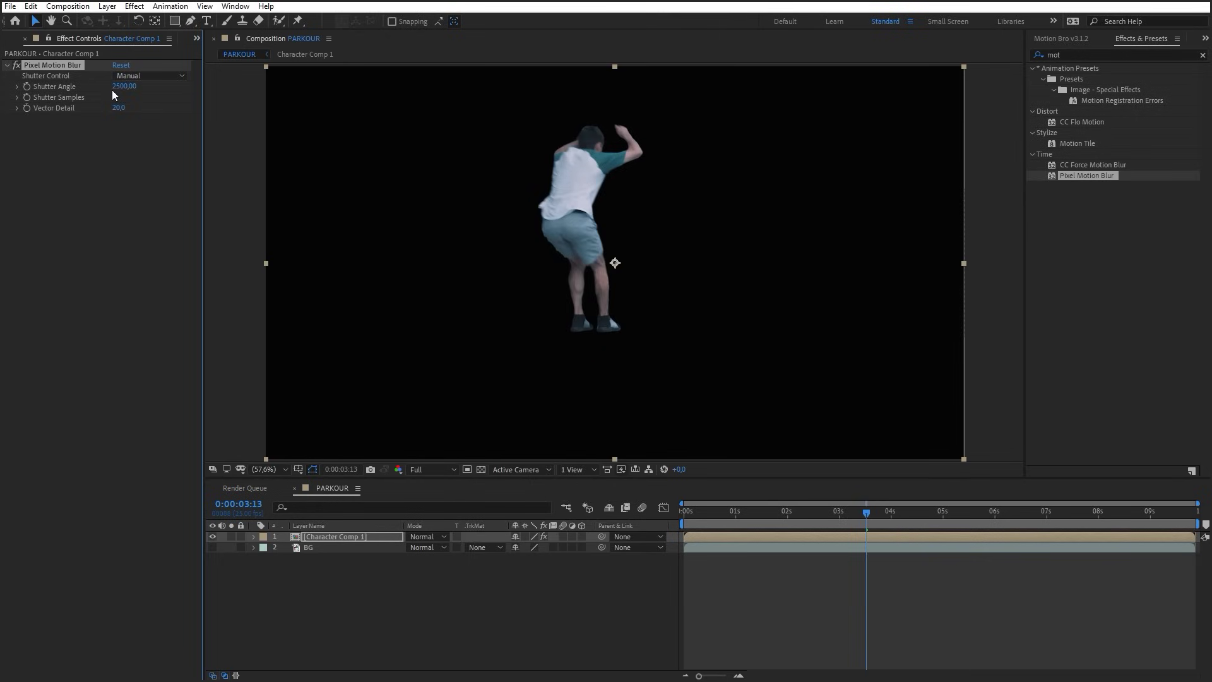
scroll(552, 183, "up", 4)
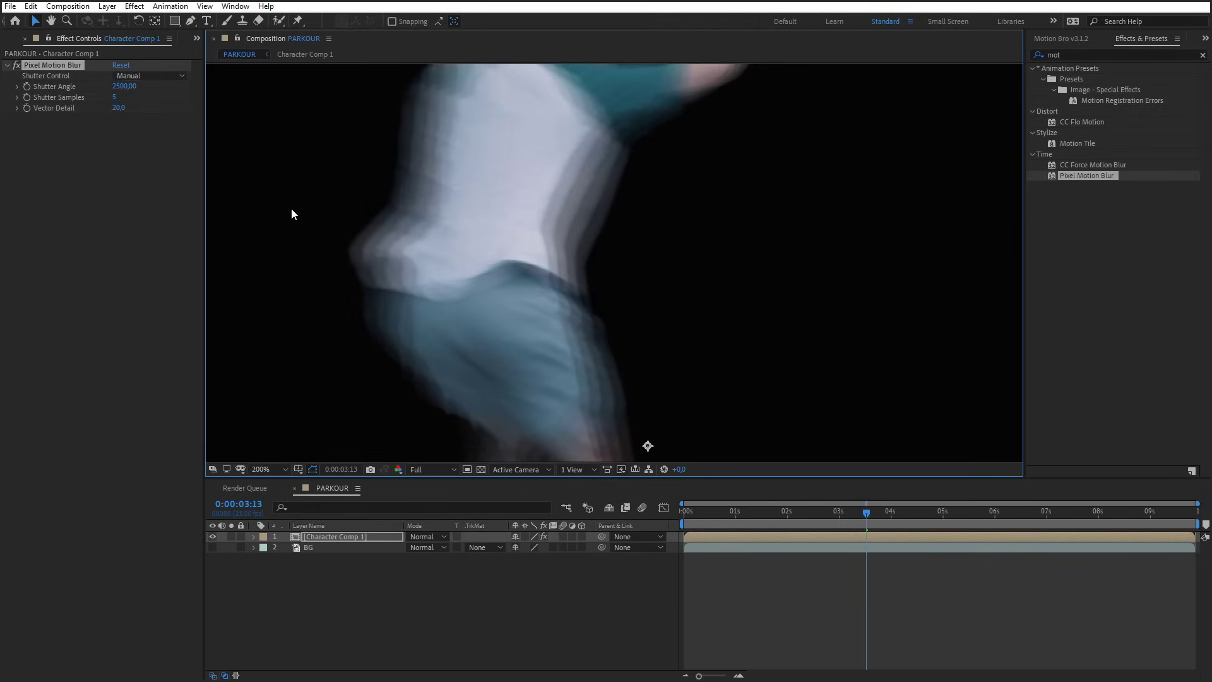
left_click(117, 97)
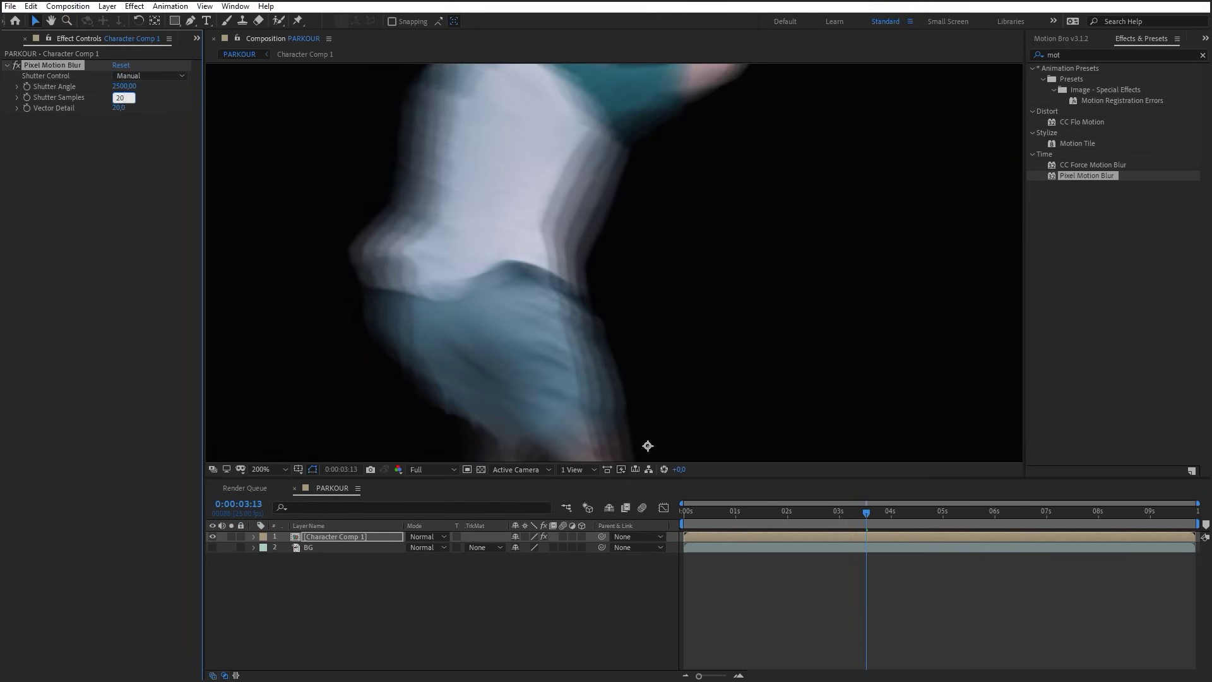
type("20")
key("Return")
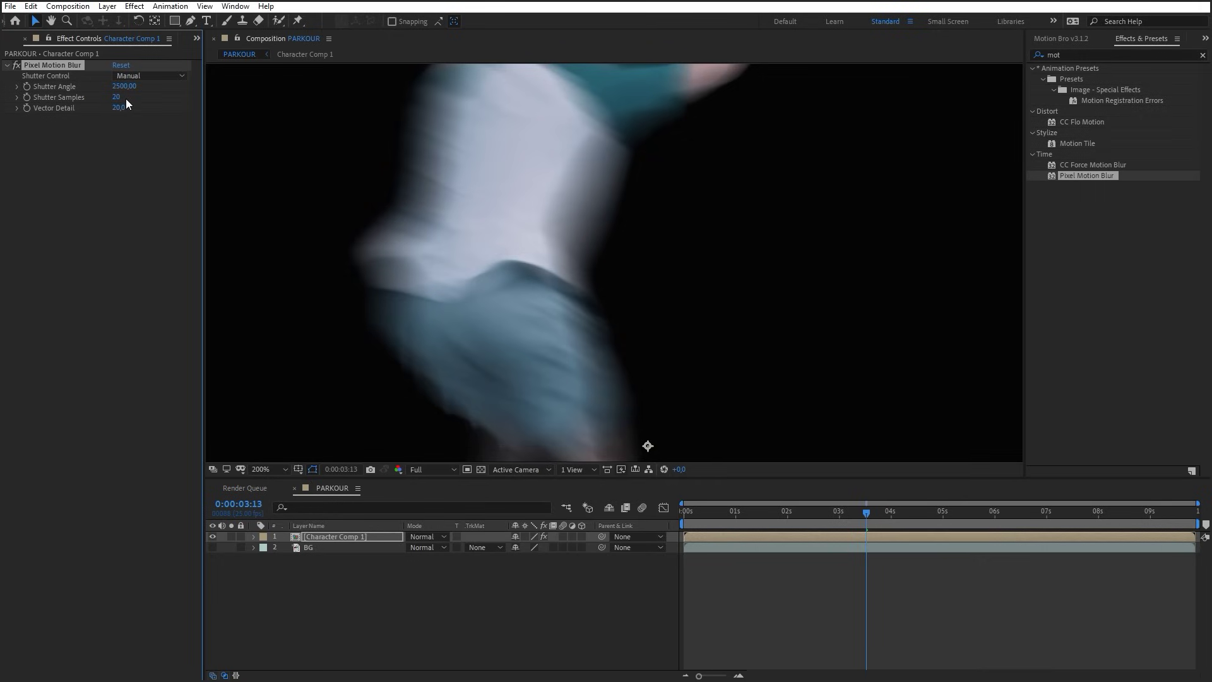
- Queue the PARKOUR comp for rendering as a Photoshop Sequence with RGB + Alpha channels
left_click(58, 7)
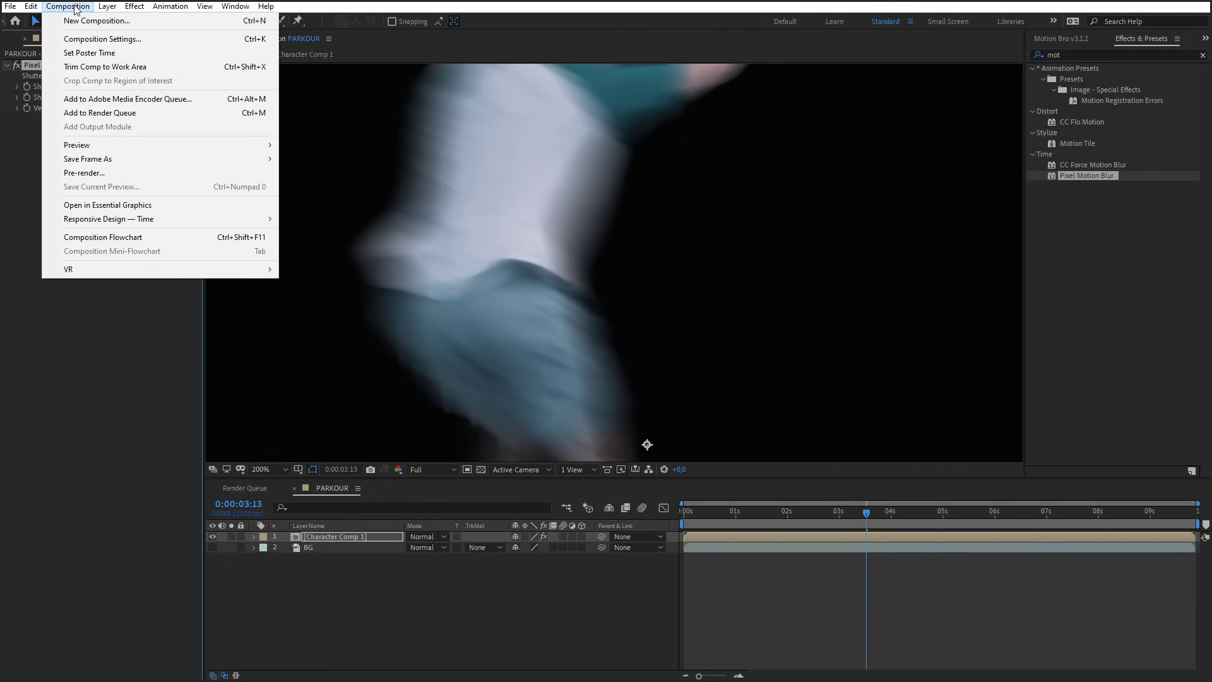
left_click(104, 112)
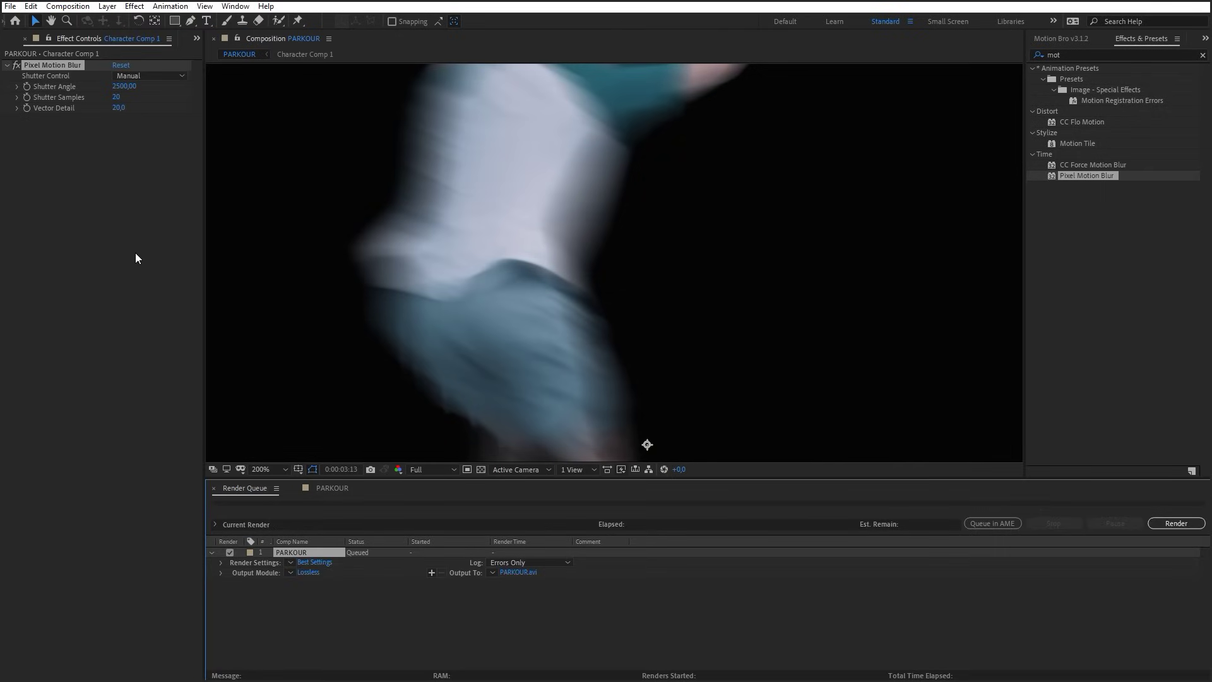
left_click(305, 572)
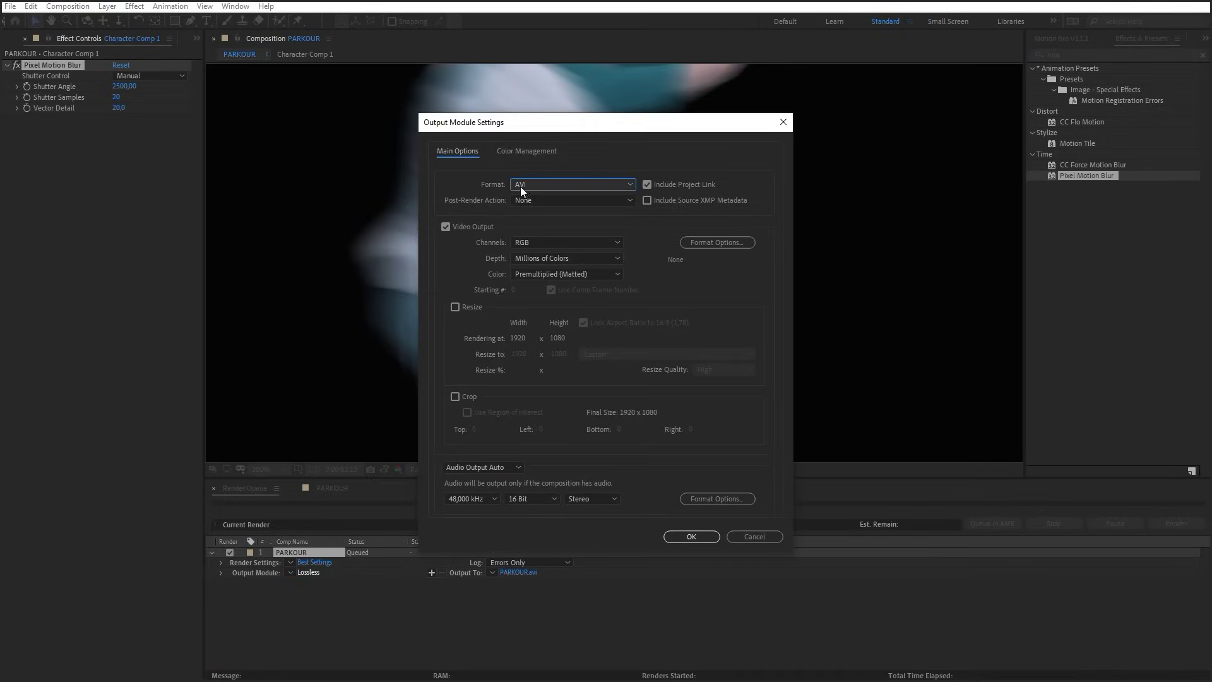
left_click(521, 185)
left_click(547, 306)
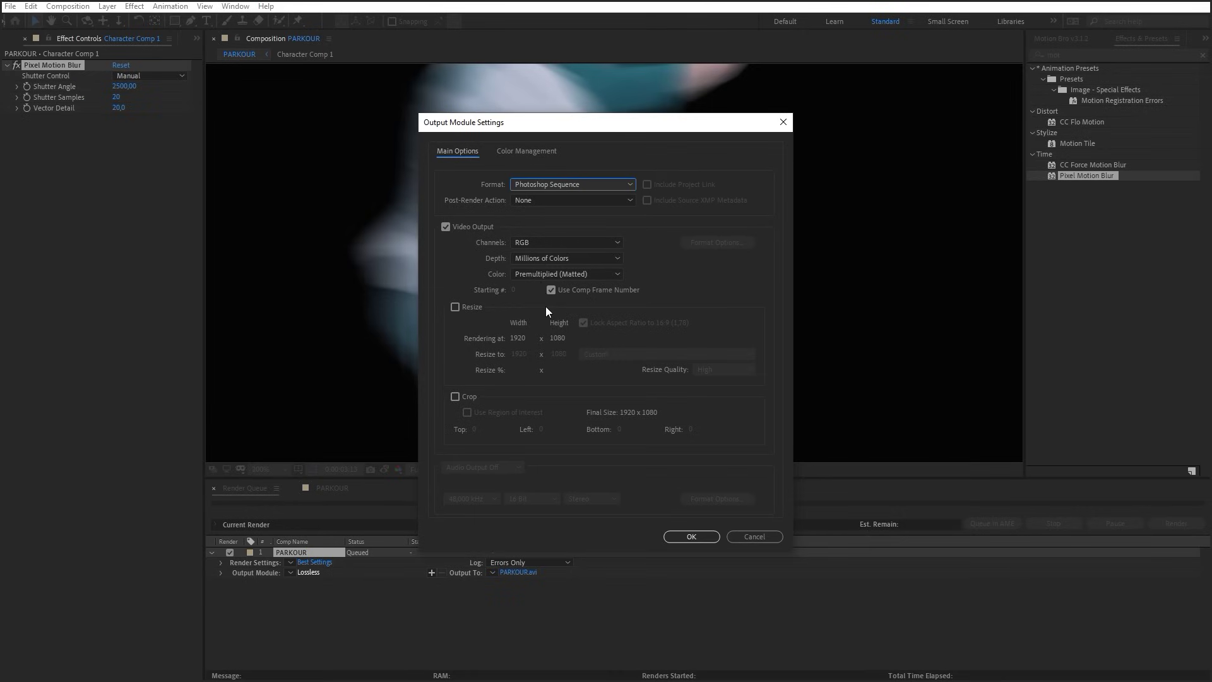
left_click(540, 245)
left_click(547, 282)
left_click(690, 538)
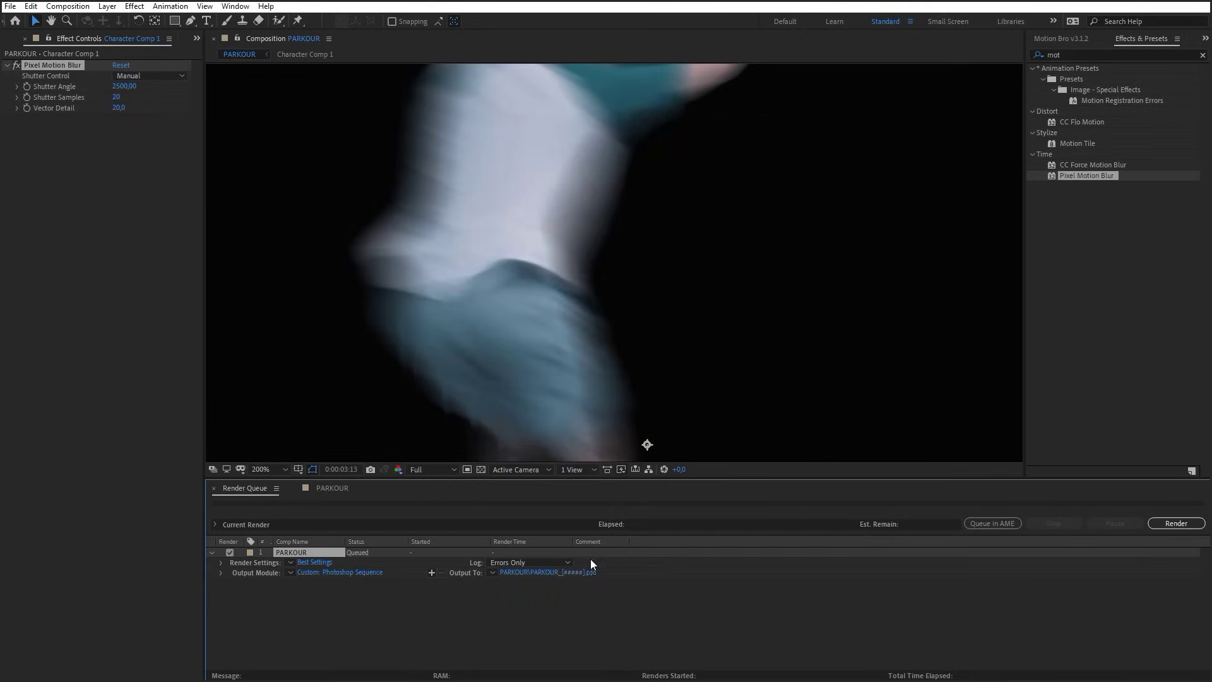
- Send the render output into a new PARKOUR folder and start rendering
left_click(568, 574)
left_click(106, 73)
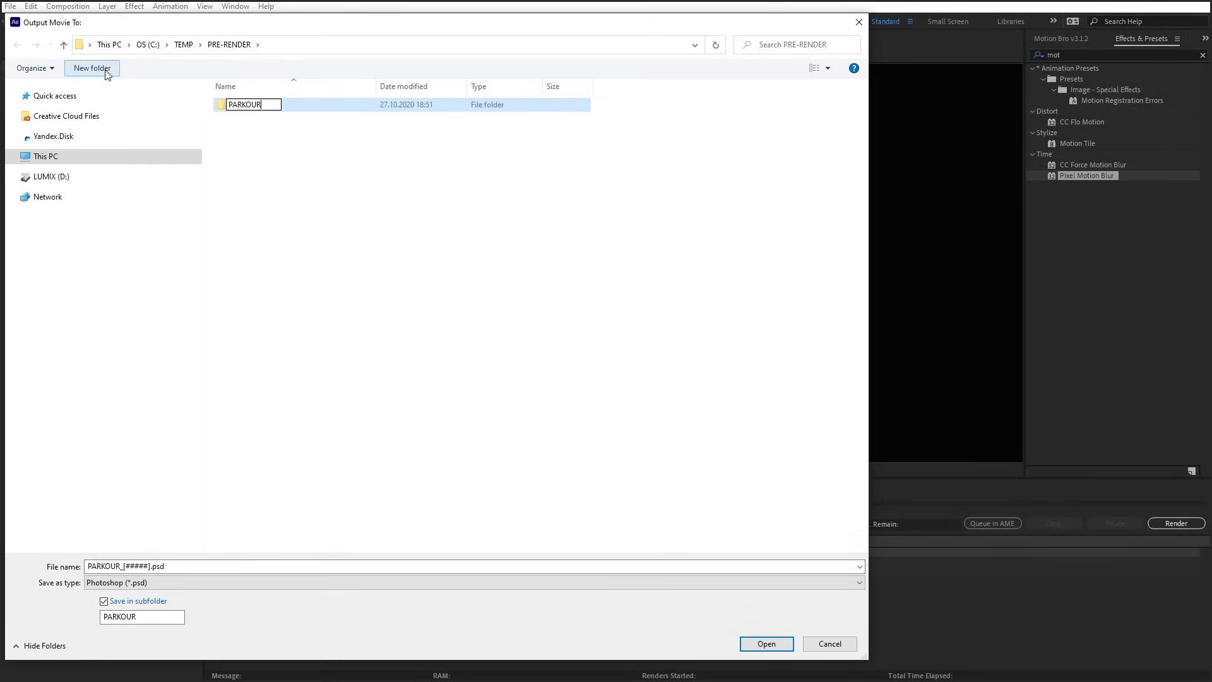
type("PARKOUR")
key("Return")
key("Return")
left_click(757, 644)
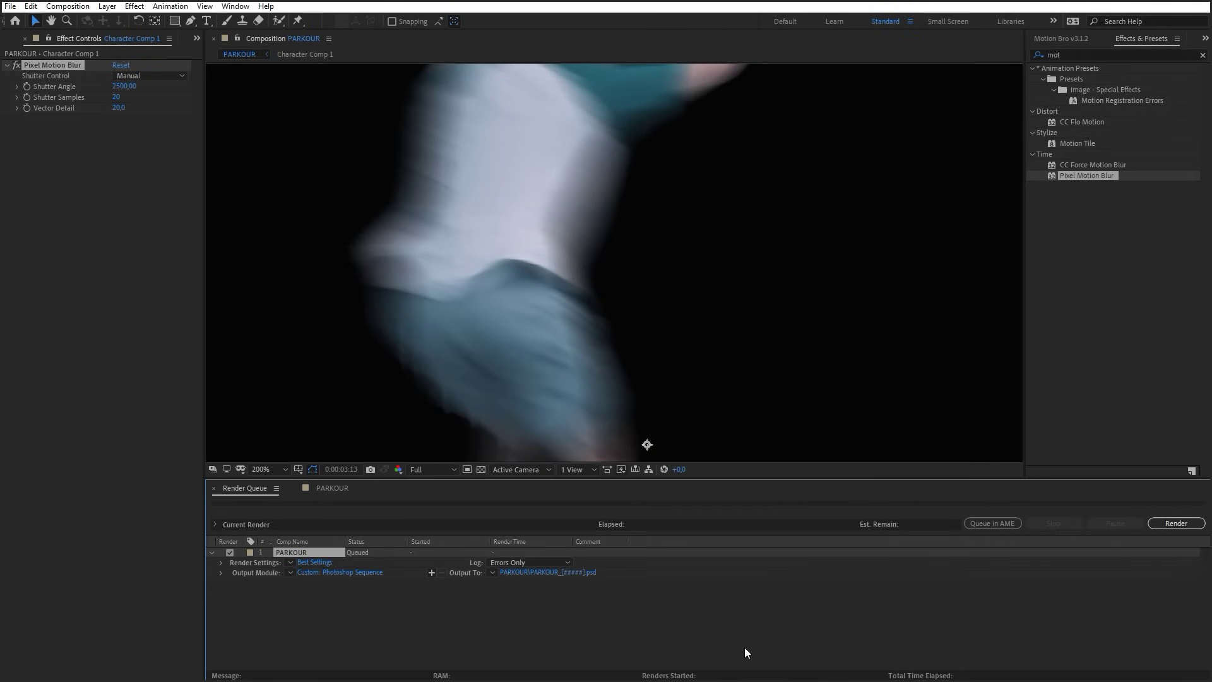
left_click(1173, 526)
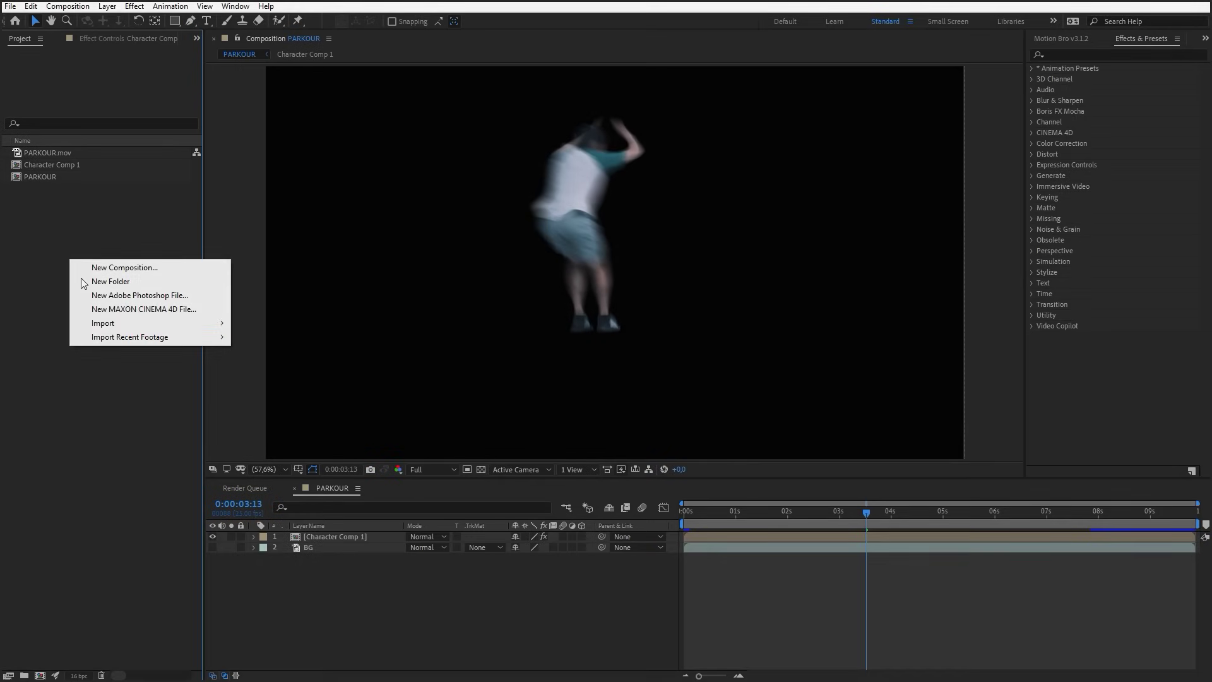
- Import the rendered PSD sequence with premultiplied alpha and rename it Character
mouse_move(117, 324)
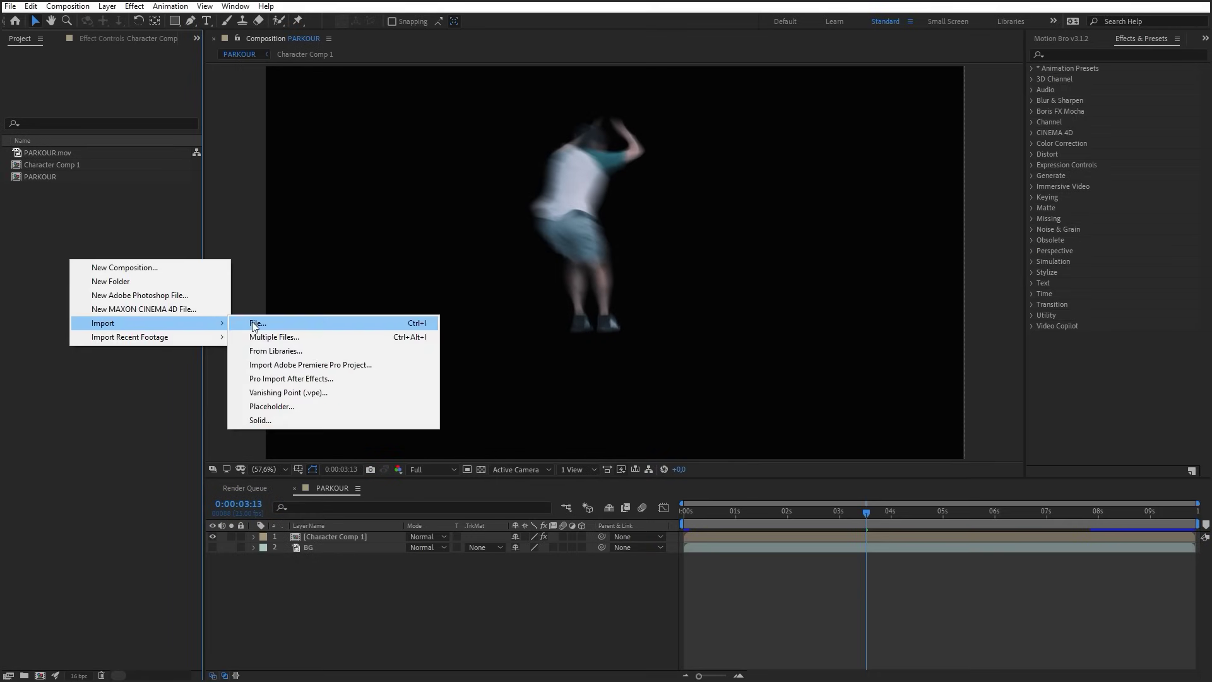
left_click(252, 321)
left_click(163, 104)
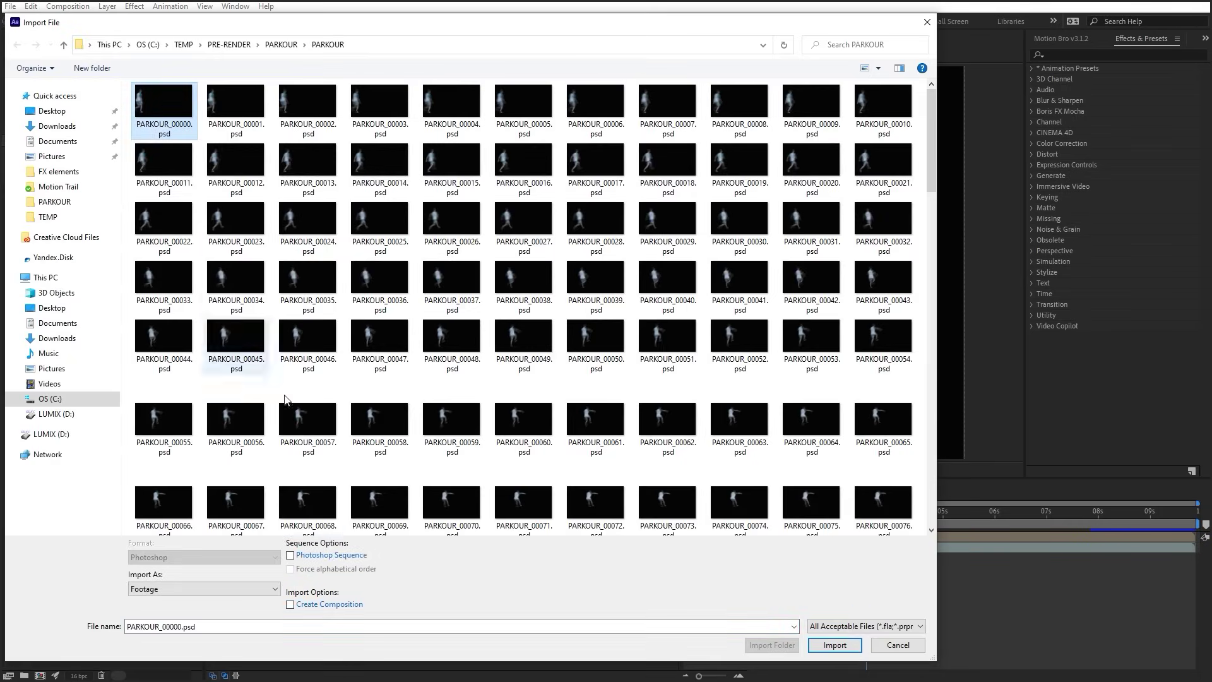
left_click(835, 644)
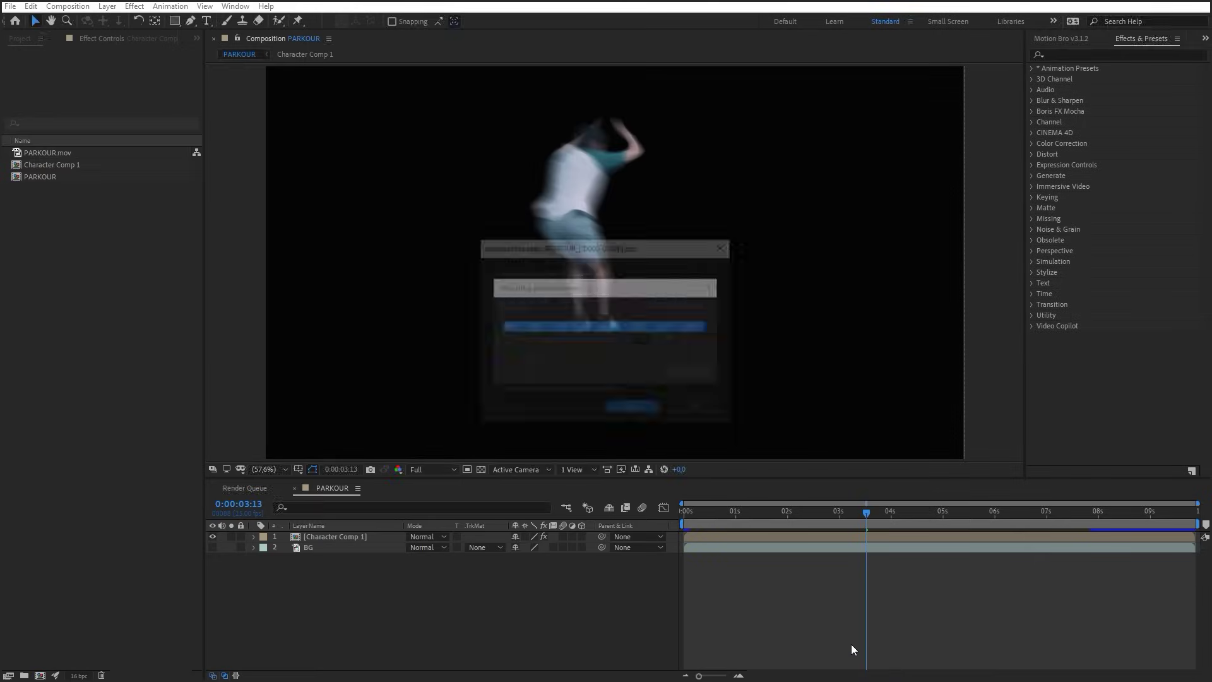
left_click(525, 339)
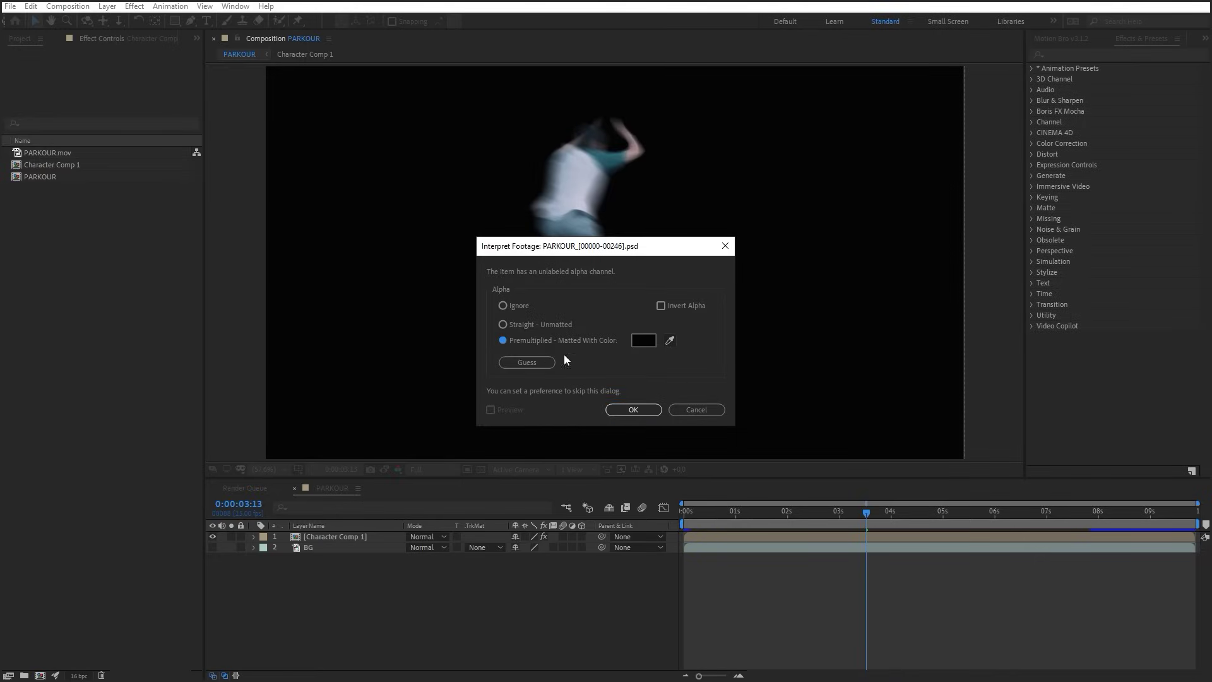
left_click(625, 409)
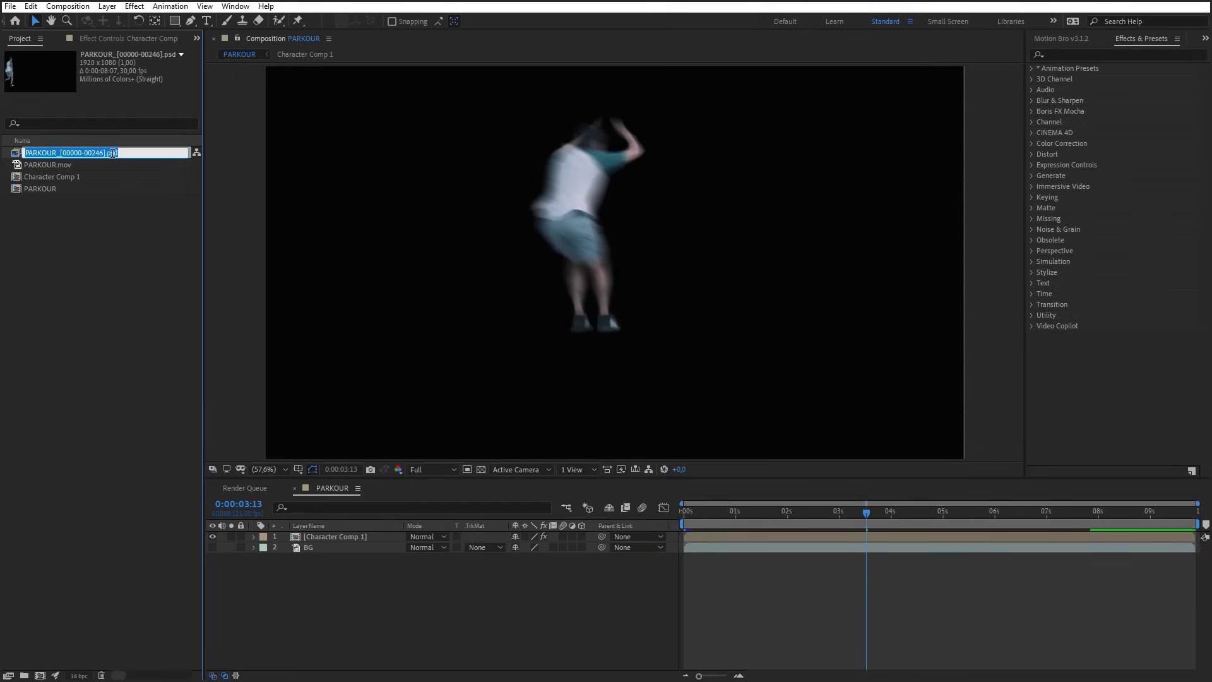
type("Character")
key("Return")
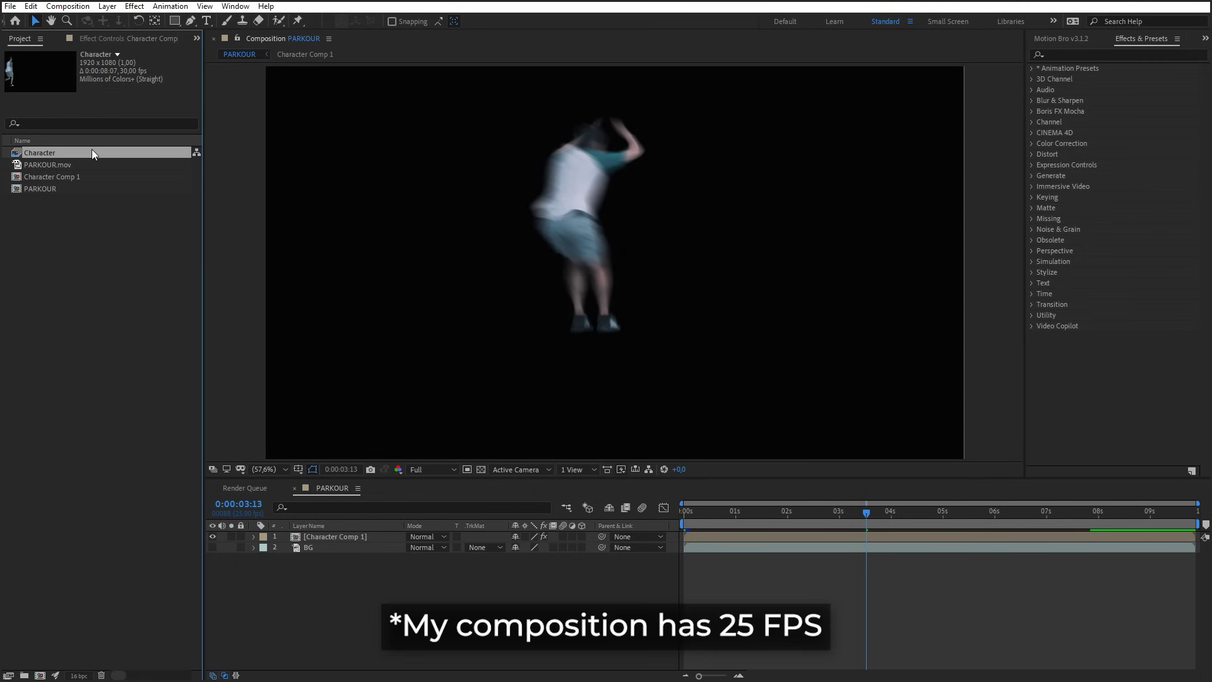
- Interpret the Character footage at 25 fps
right_click(92, 149)
mouse_move(259, 245)
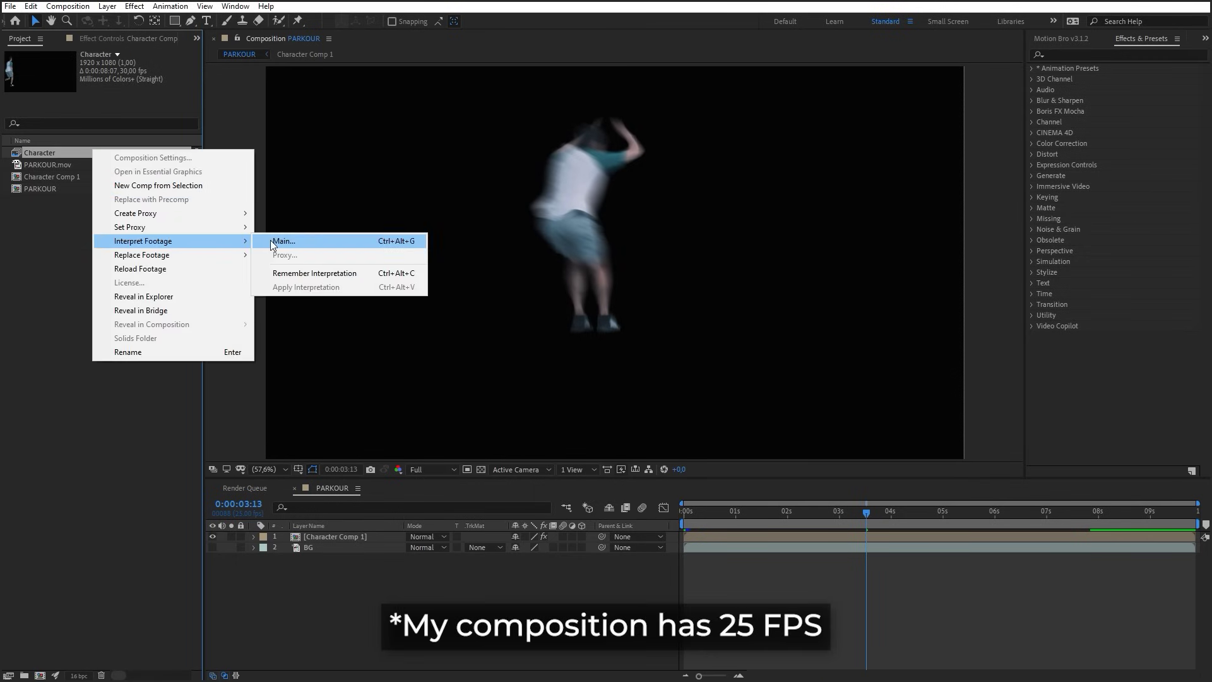
left_click(272, 241)
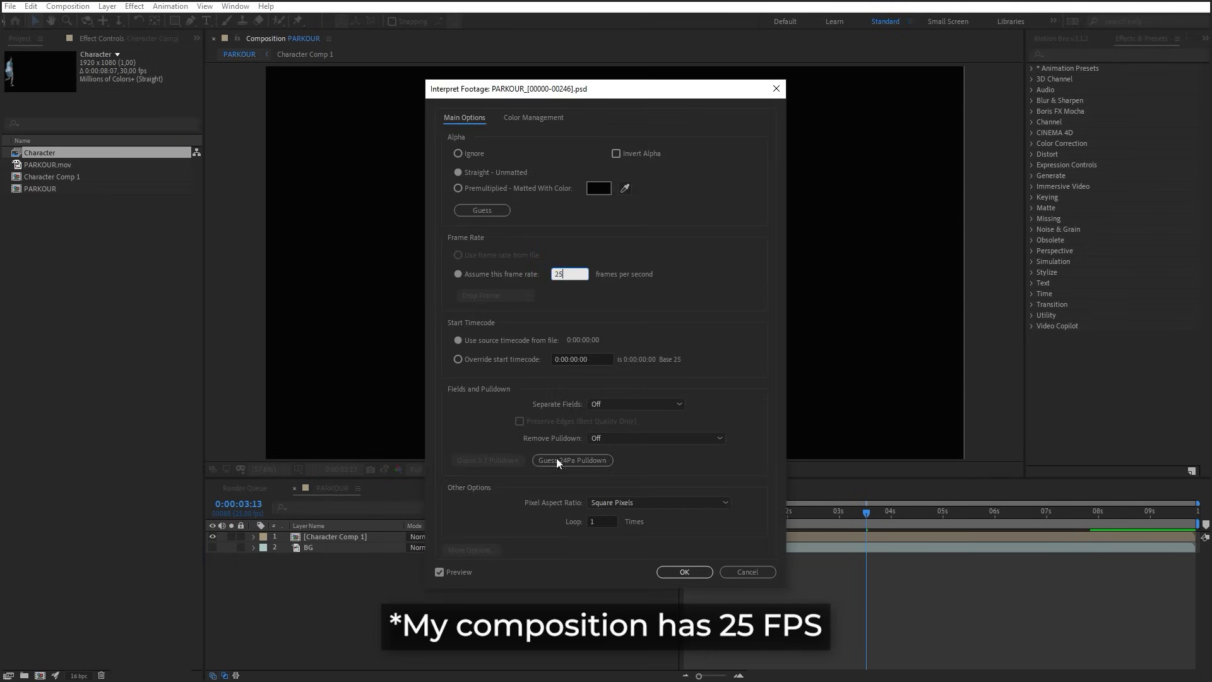
left_click(688, 574)
- Replace the Character Comp 1 layer with the Character footage and delete Pixel Motion Blur
left_click(359, 535)
left_click_drag(120, 152, 339, 536)
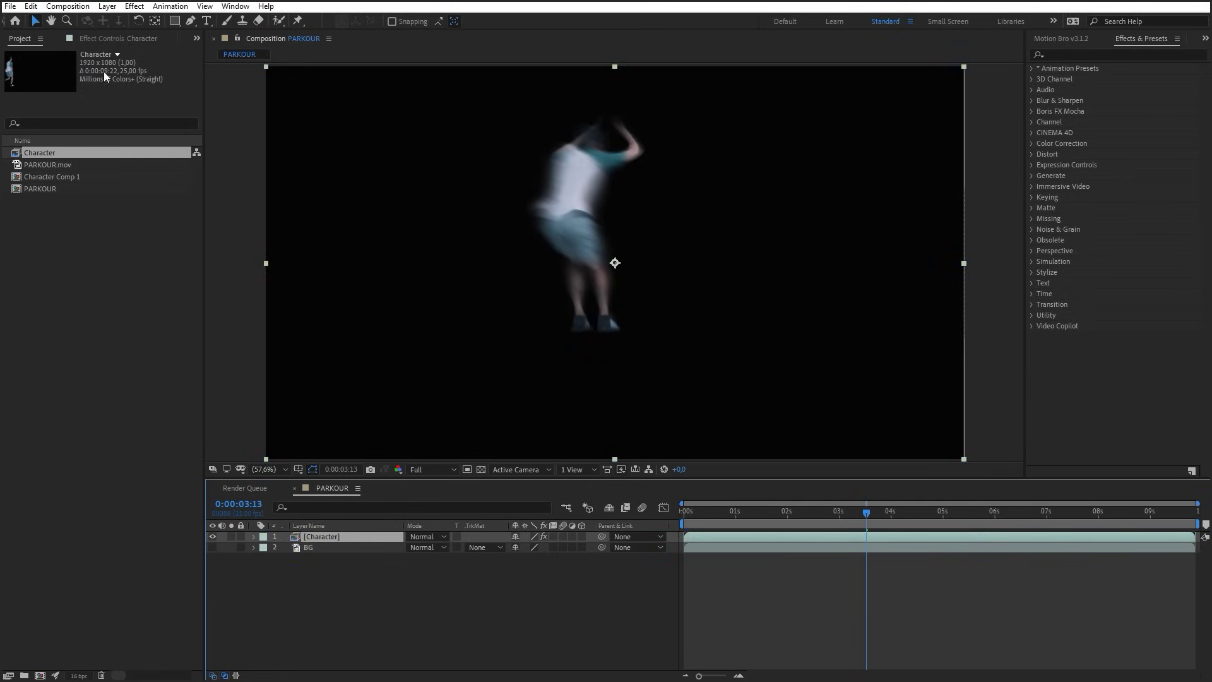
left_click(103, 38)
left_click(50, 66)
key("Delete")
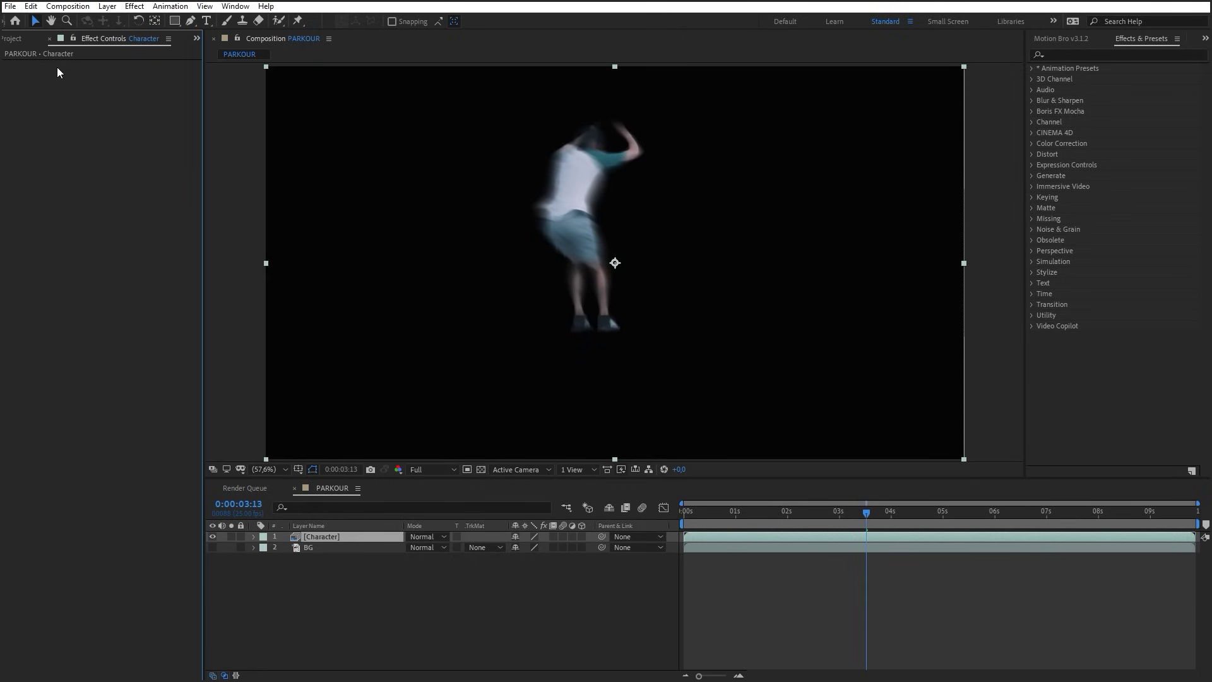
- Add a new solid layer named Motion Trail
left_click(107, 7)
mouse_move(122, 23)
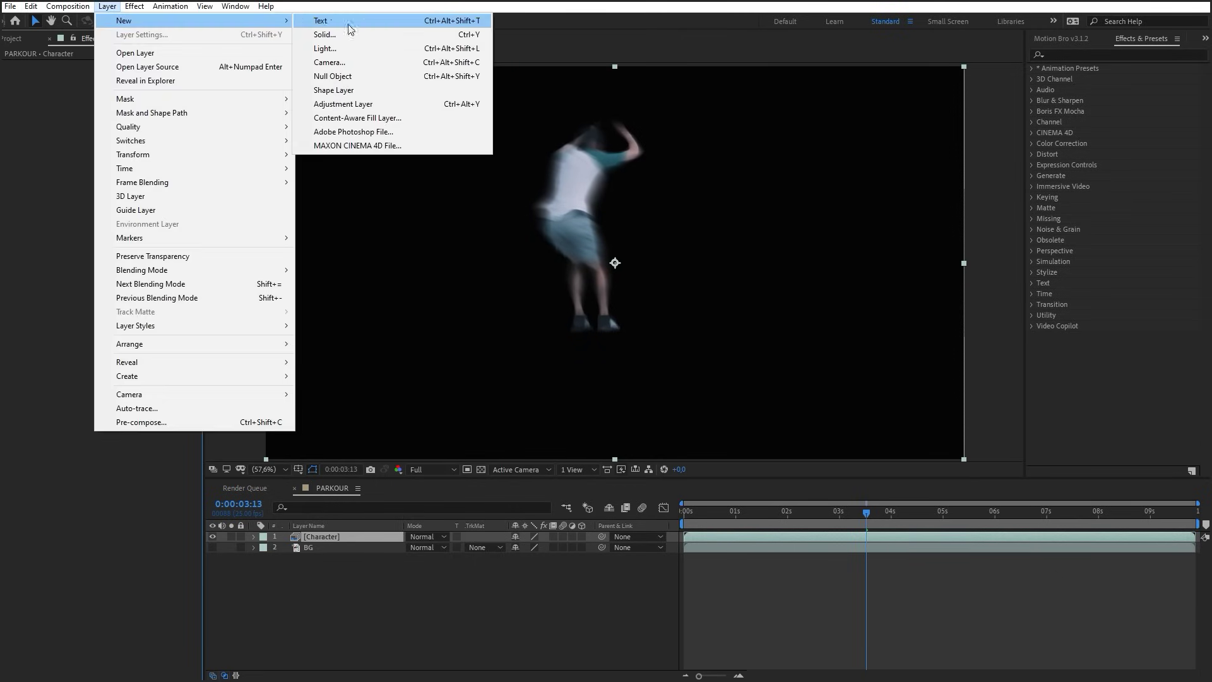
left_click(353, 35)
type("M")
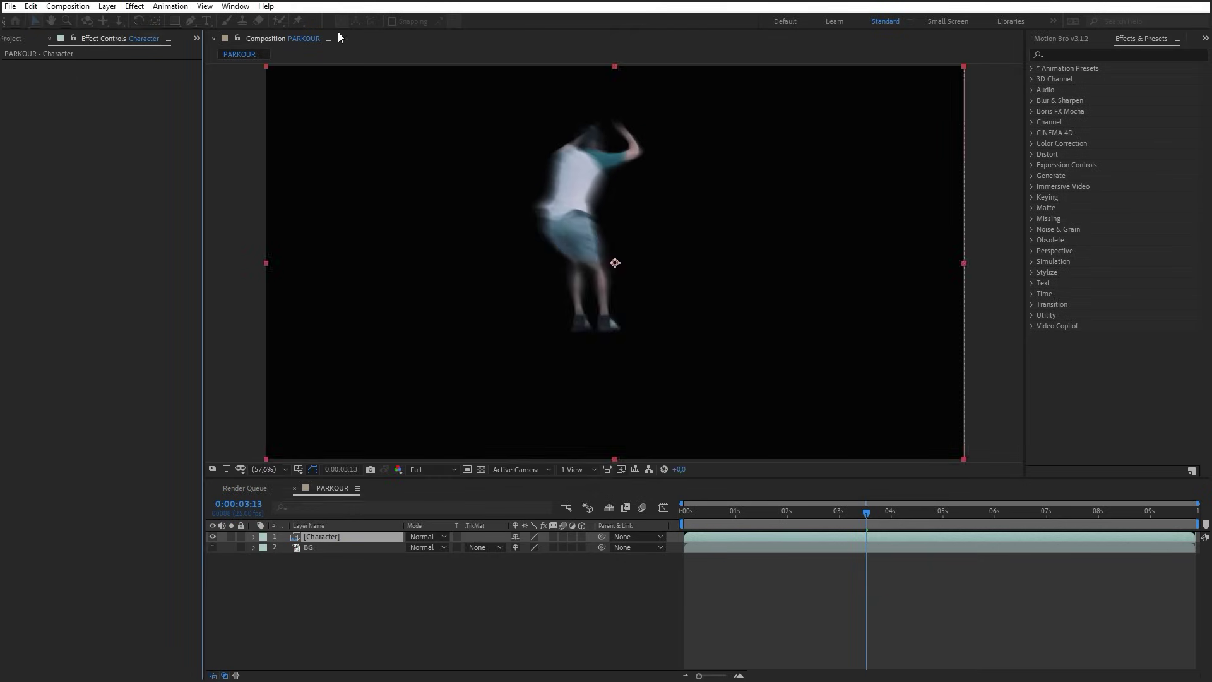
key("Return")
- Apply Particle Playground to Motion Trail and zero the Cannon's spread and velocity
left_click(1032, 261)
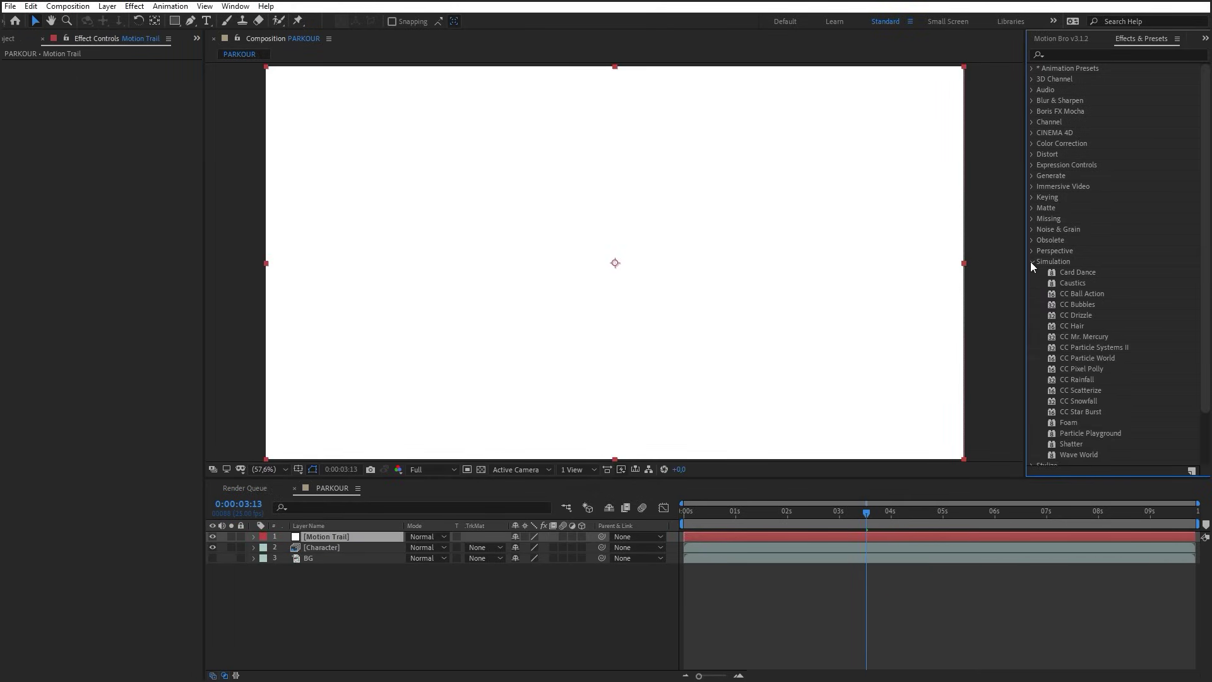
left_click_drag(1083, 437, 99, 175)
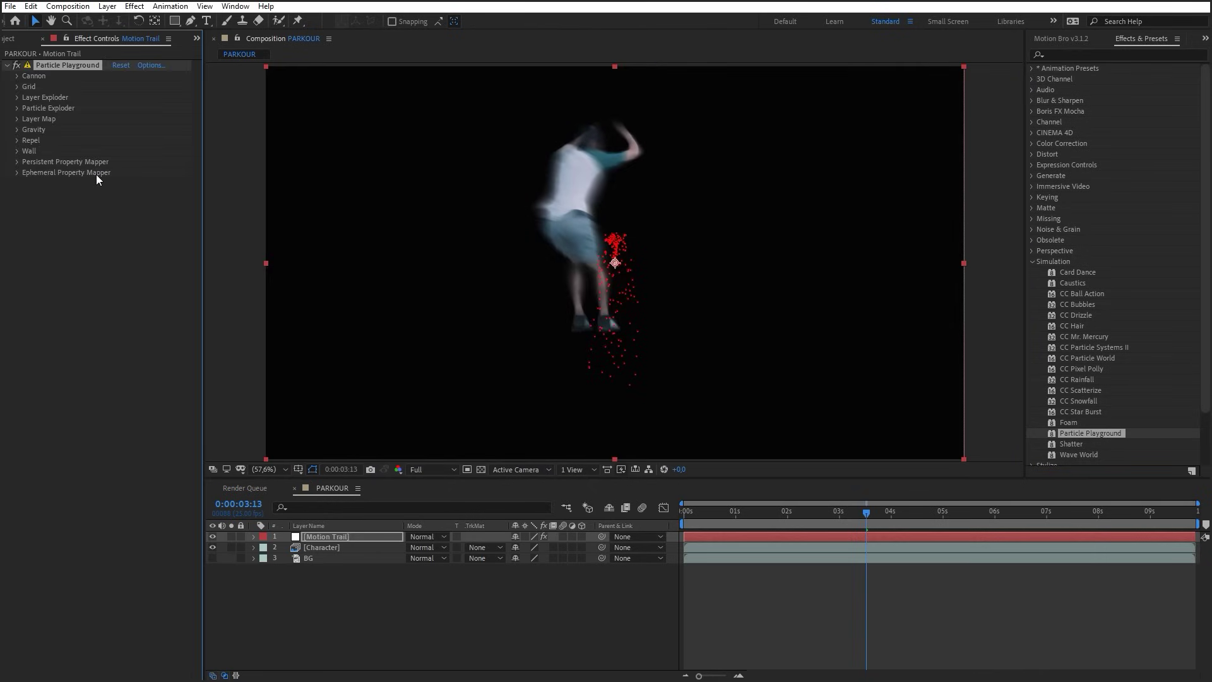
left_click(17, 76)
left_click(17, 215)
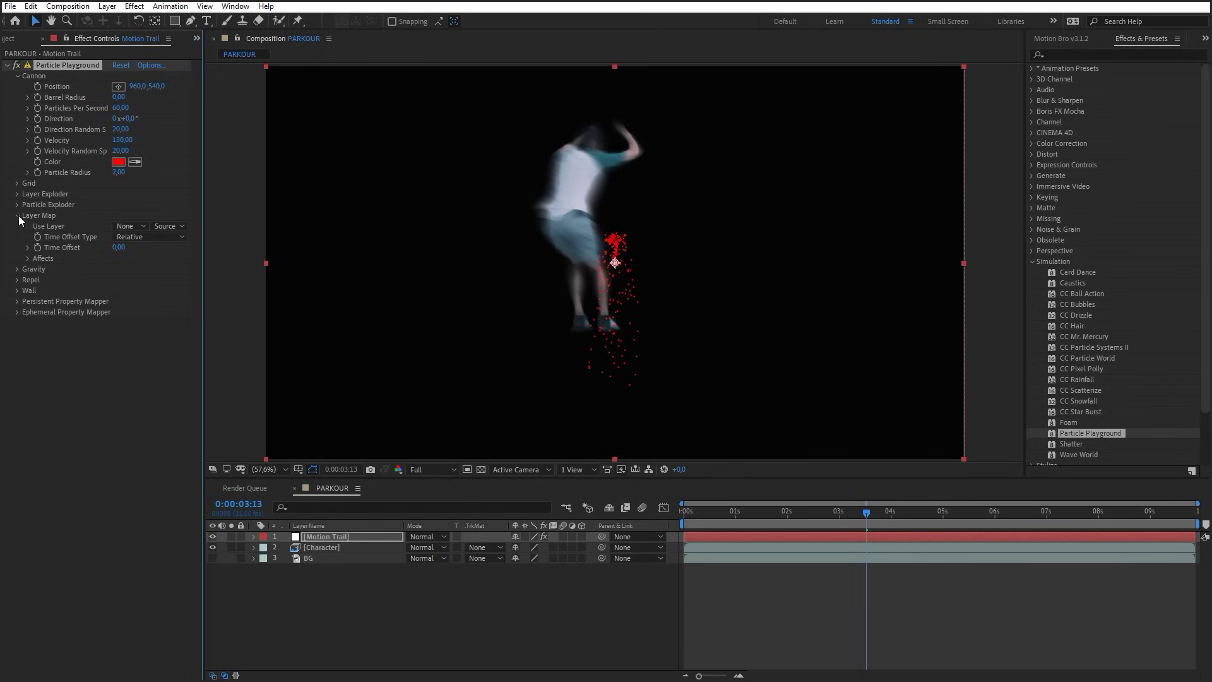
left_click(18, 269)
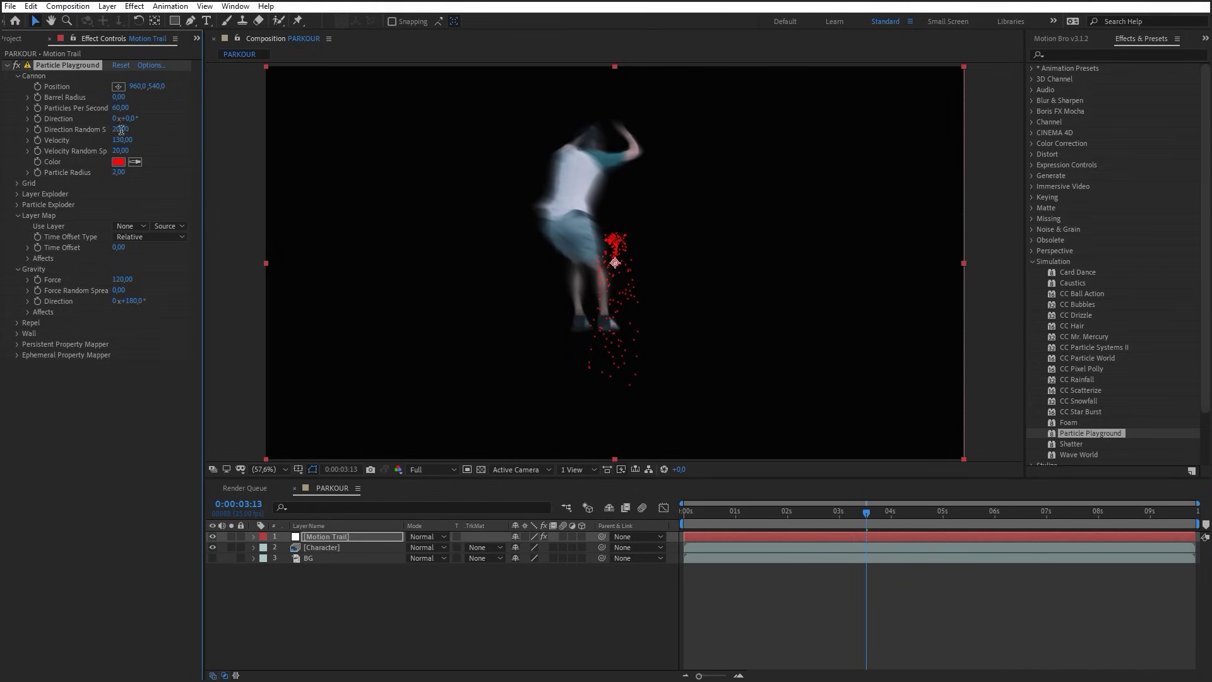
left_click(120, 140)
type("0")
- Set the Layer Map to use the Character layer with an Absolute time offset type
left_click(131, 226)
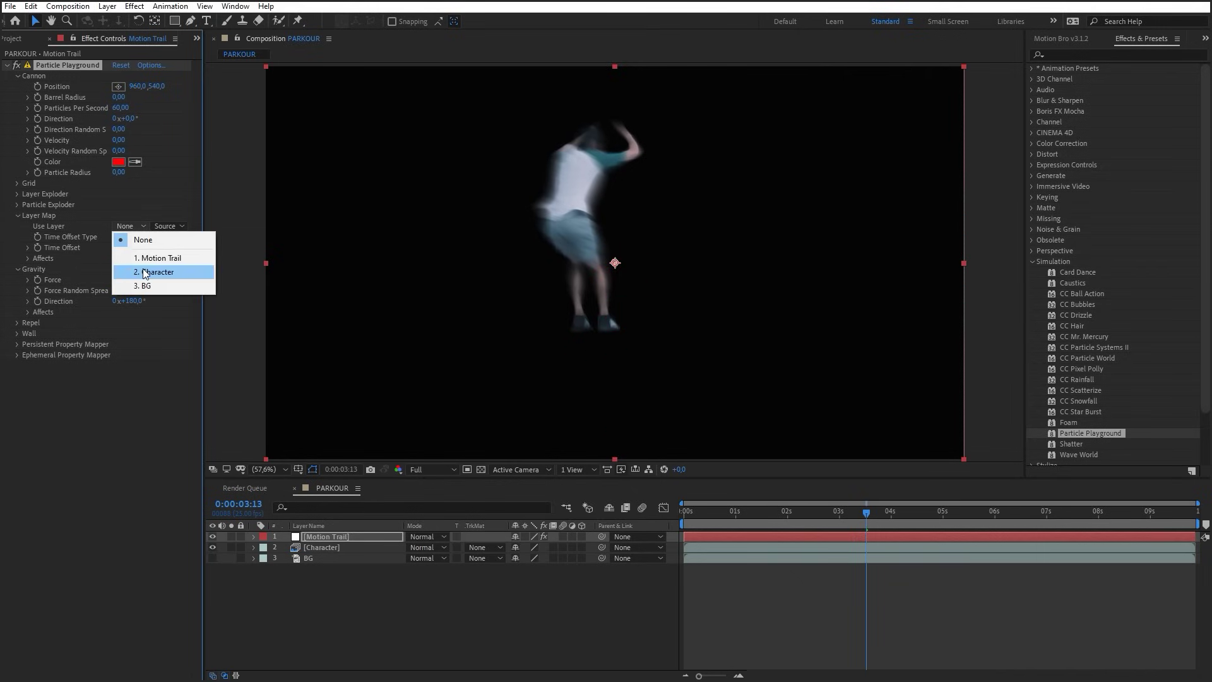
left_click(145, 273)
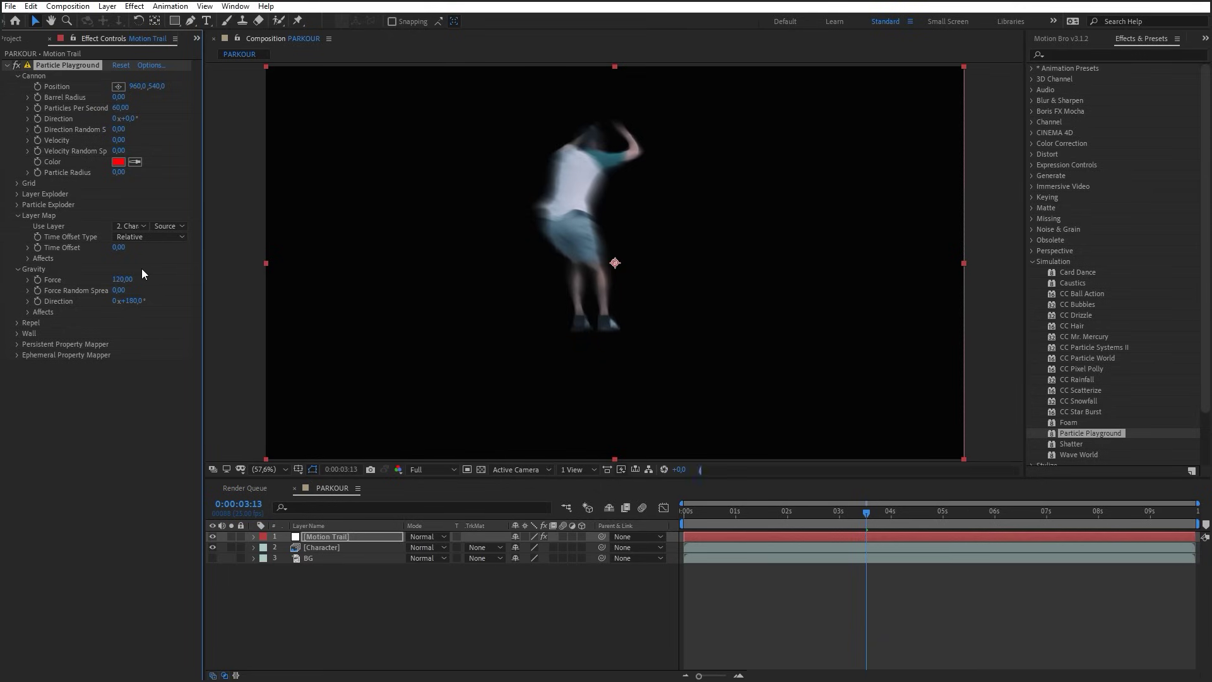
left_click(138, 240)
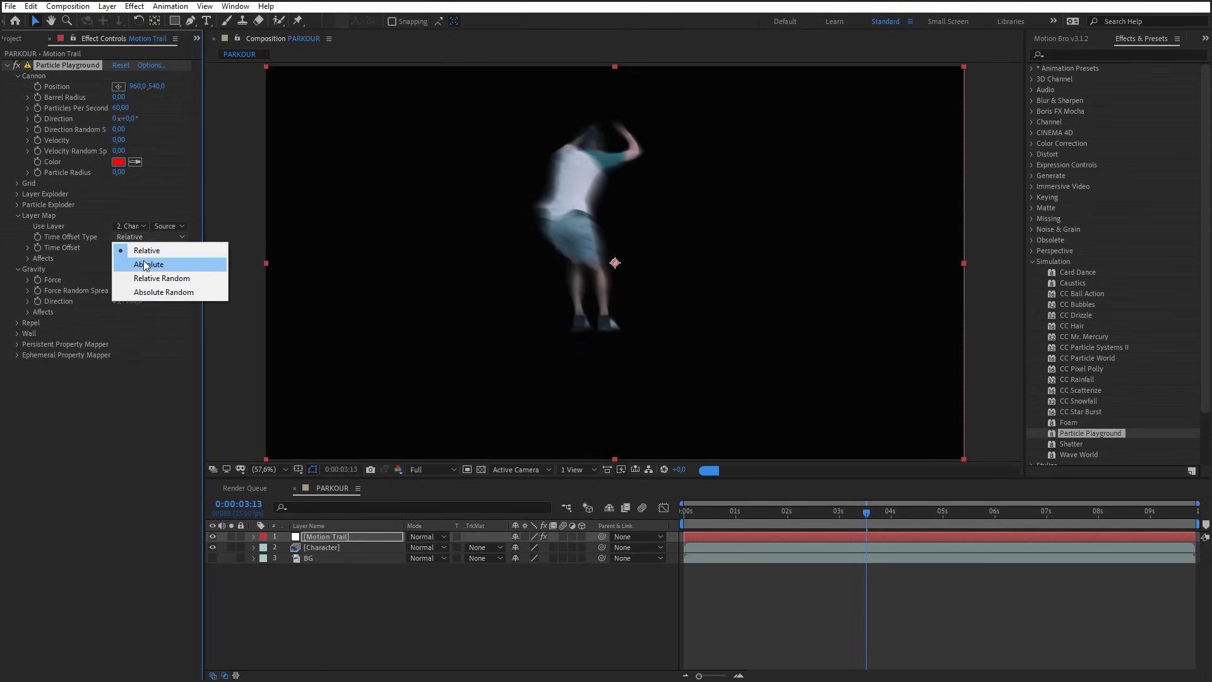
left_click(144, 264)
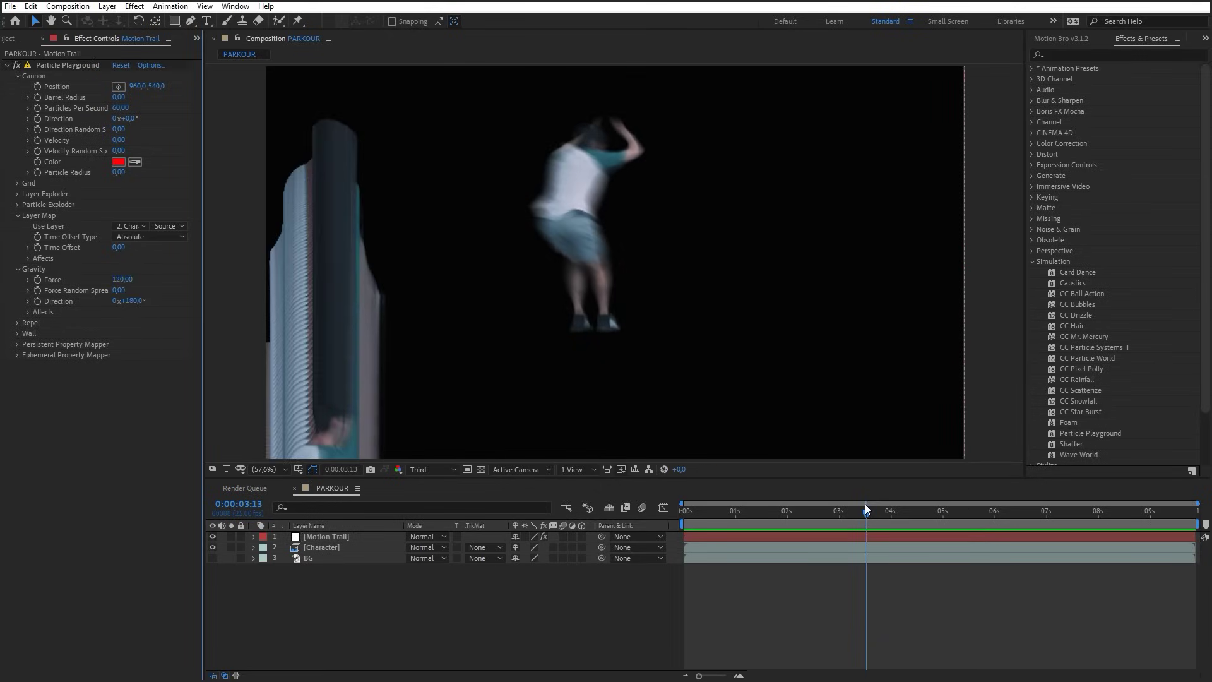
- Set Time Offset to 0,02, checking the smeared trail at a later frame
left_click_drag(876, 515, 1200, 540)
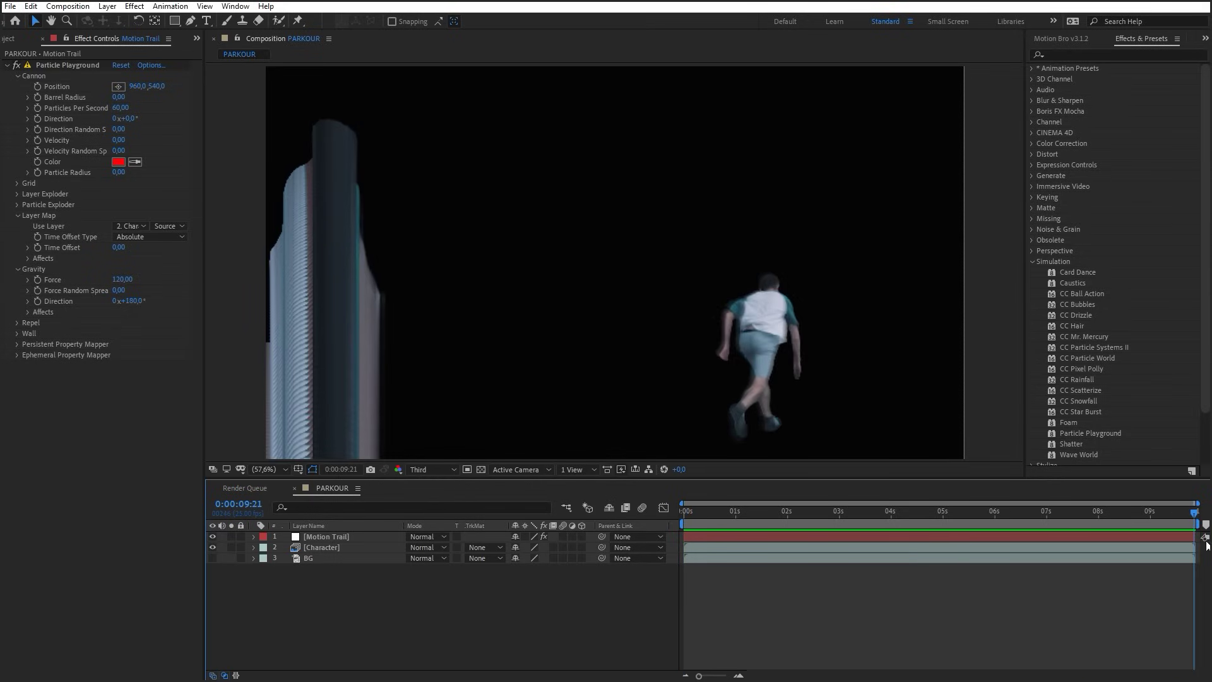
left_click(120, 248)
type("0.01")
key("Return")
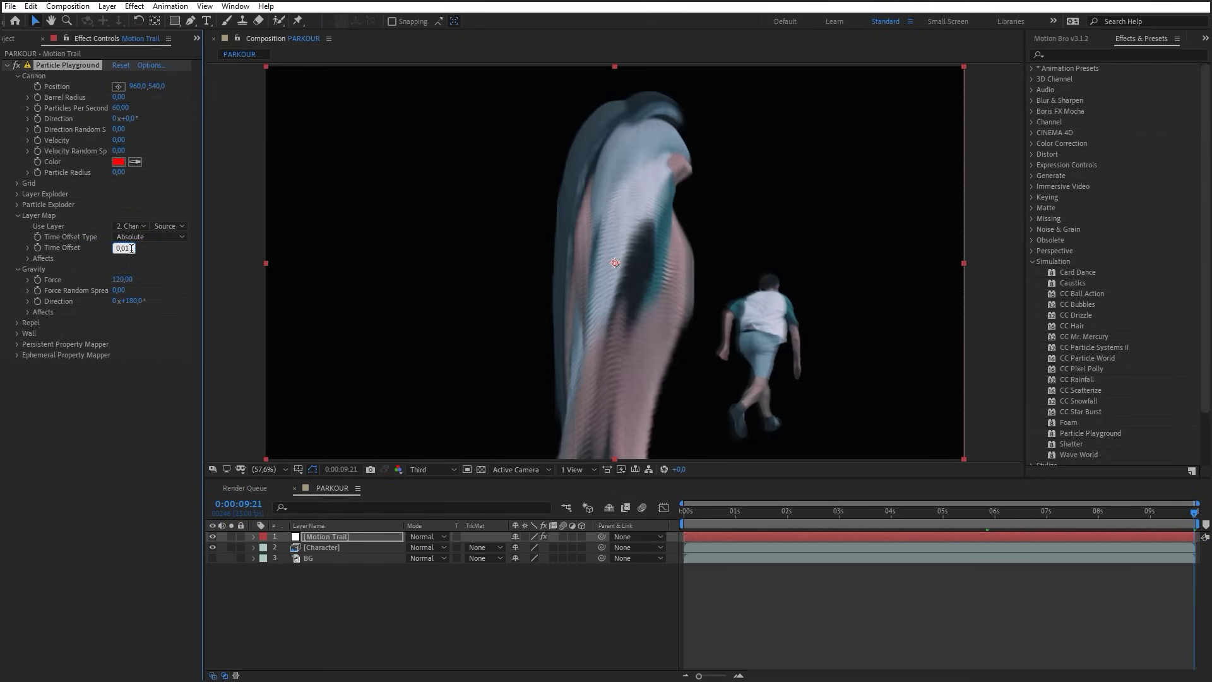
key("Return")
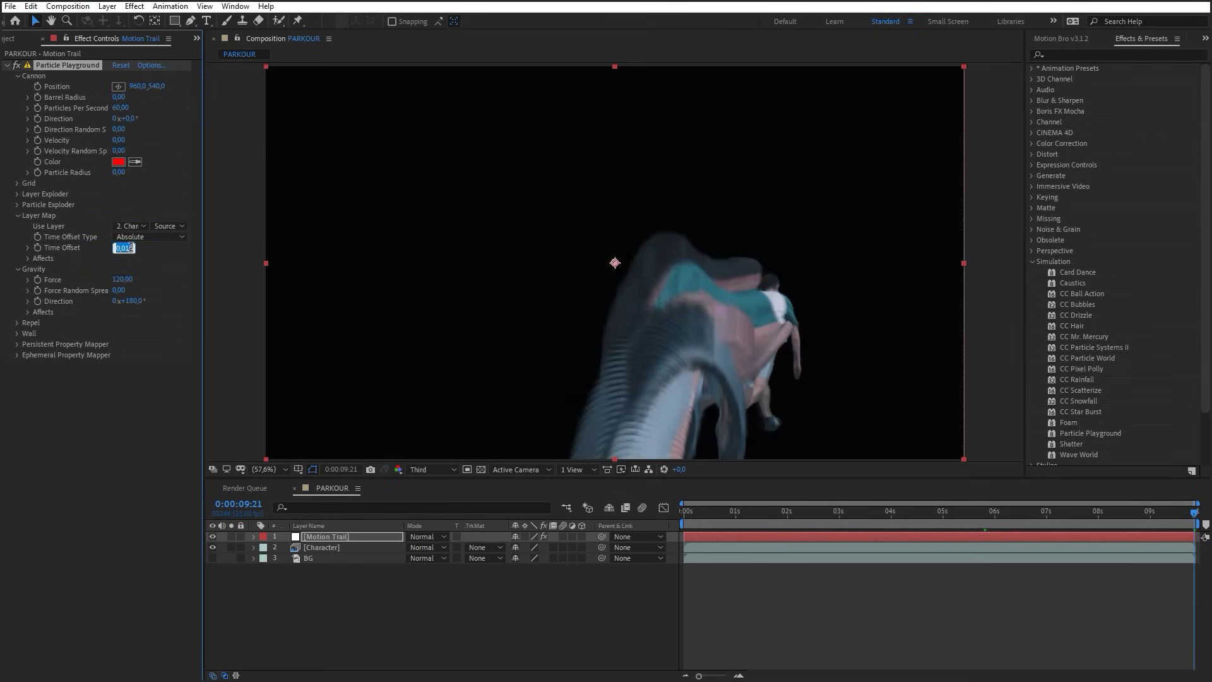
key("Return")
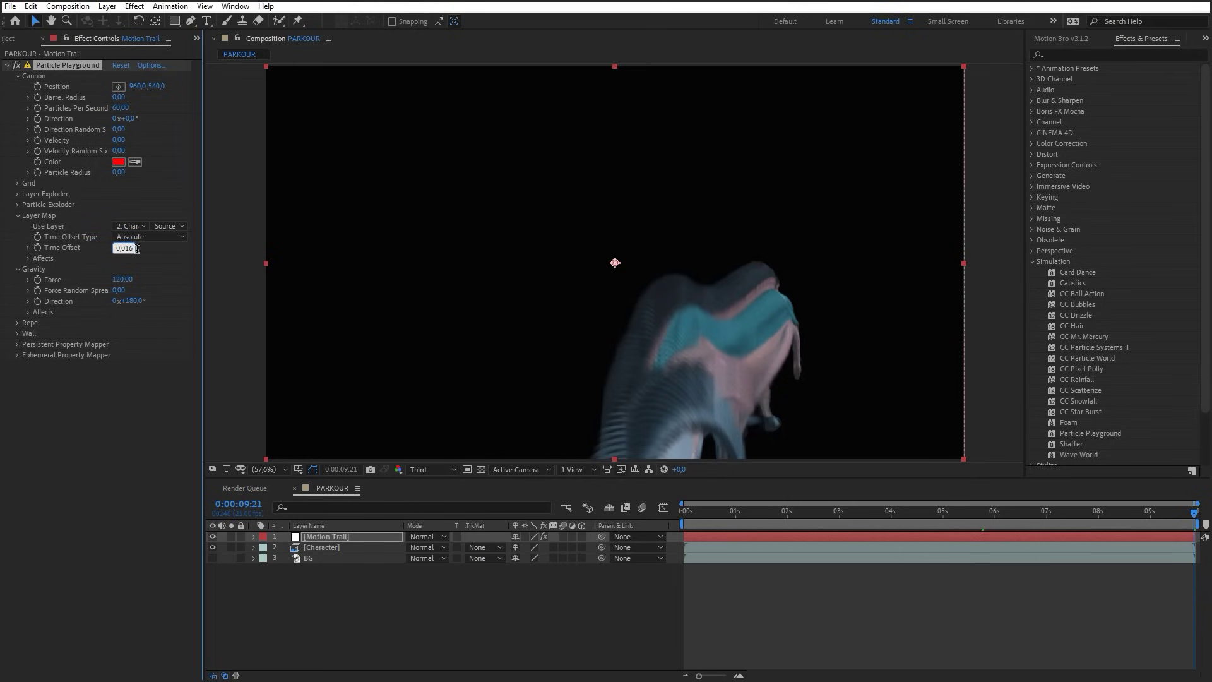
key("Return")
- Show the BG layer, set cannon velocity 78, re-aim it, raise gravity to 61, and preview
left_click_drag(118, 278, 72, 287)
left_click(212, 558)
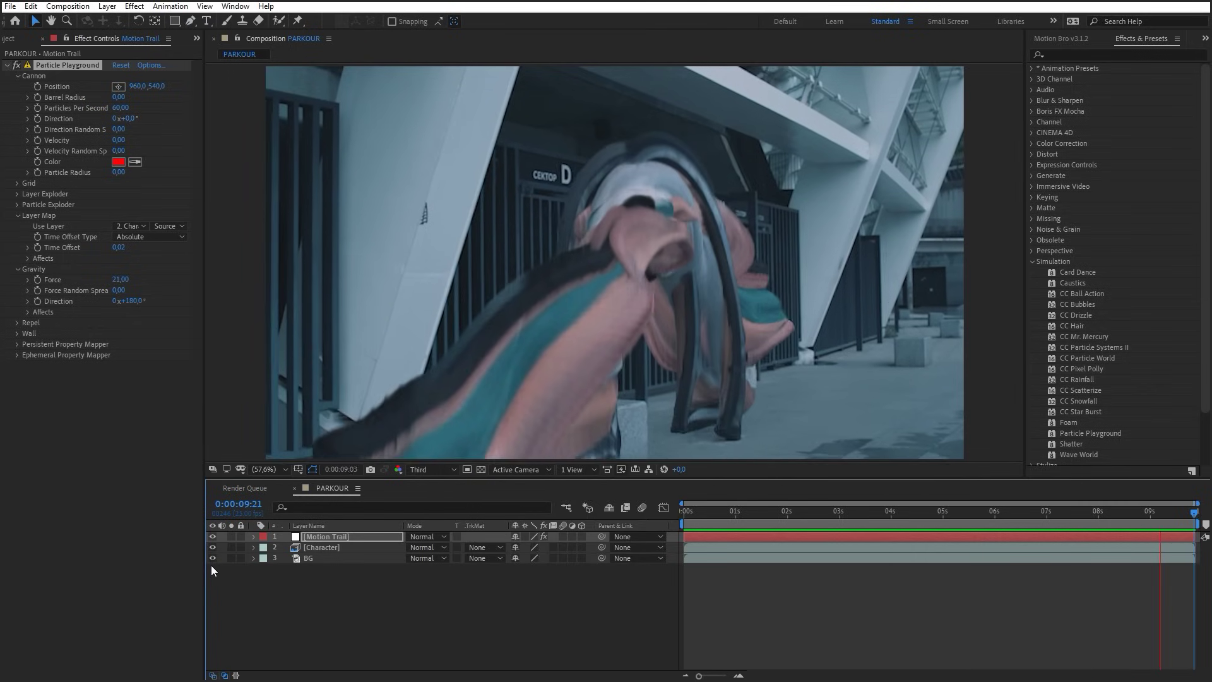
left_click_drag(115, 140, 238, 155)
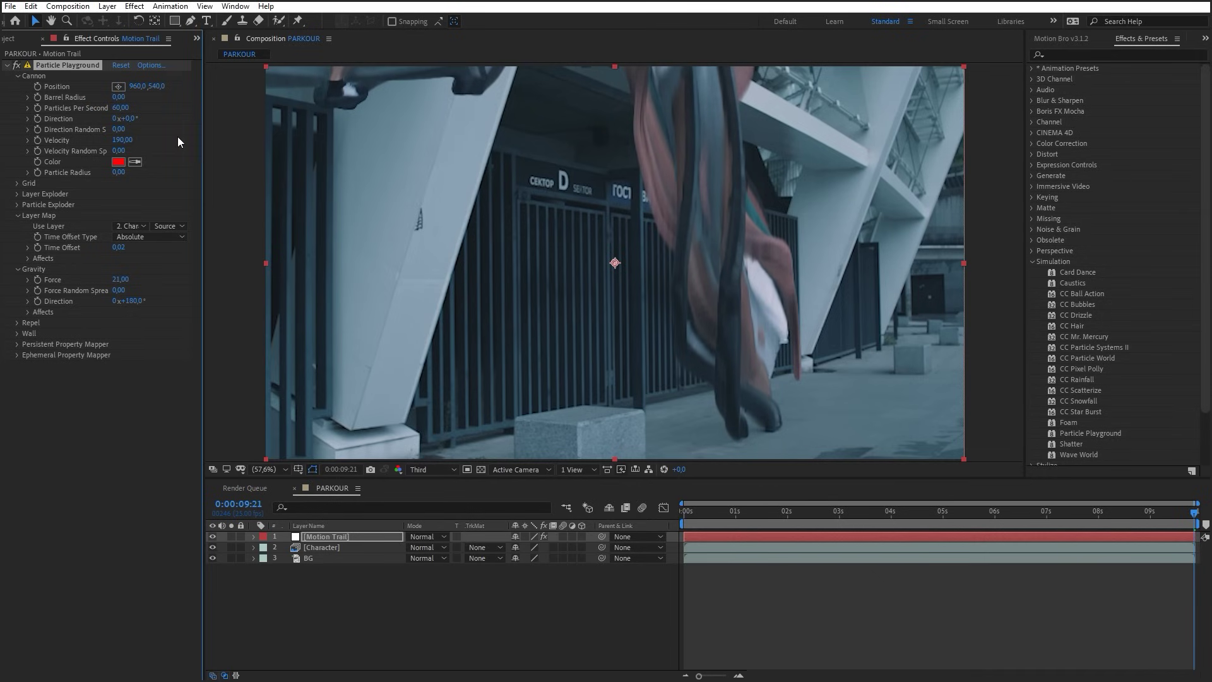
left_click_drag(134, 125, 347, 126)
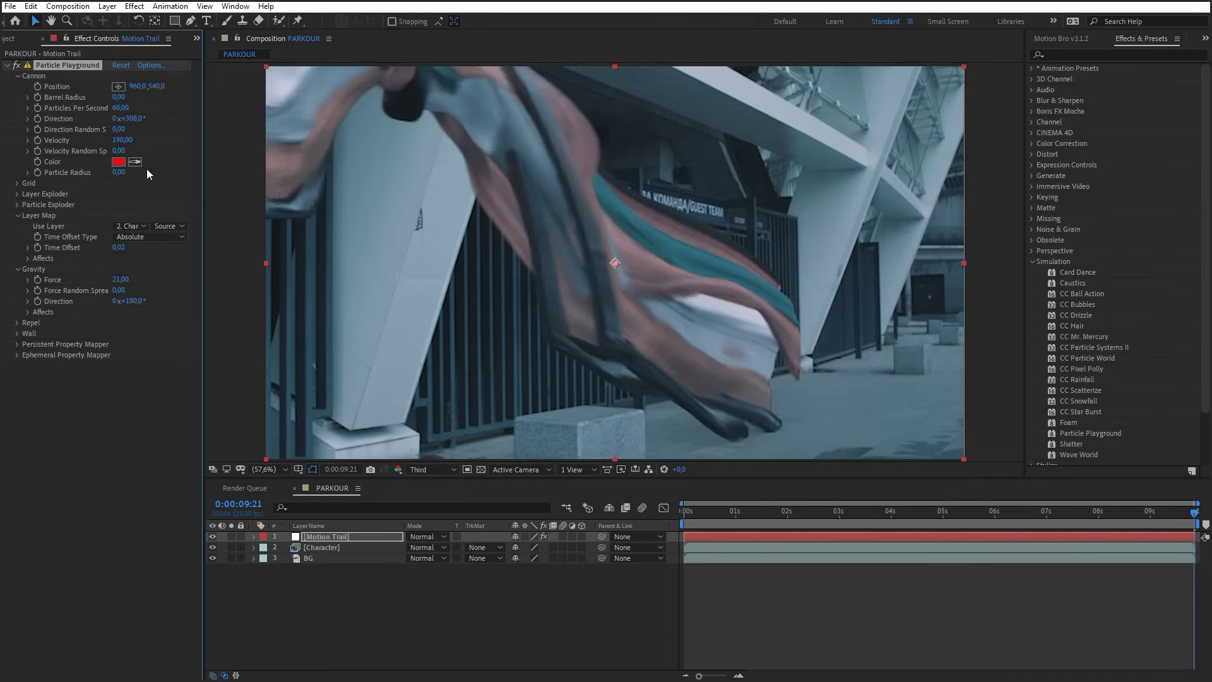
left_click_drag(120, 279, 158, 284)
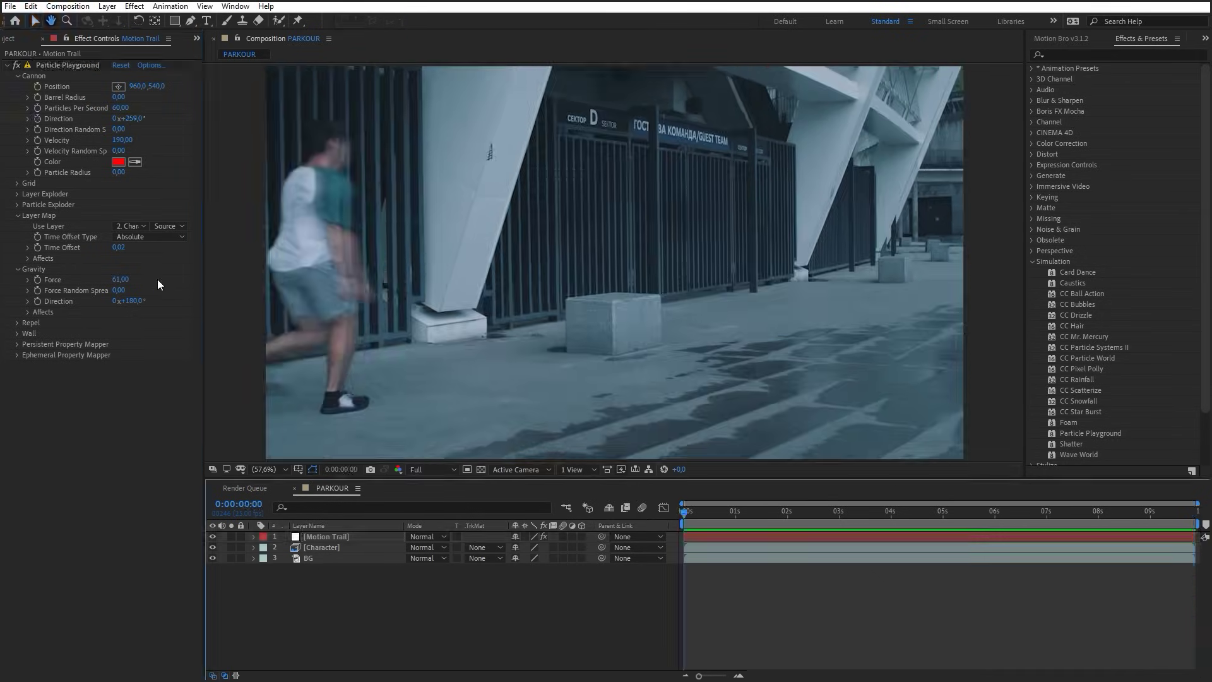
key("space")
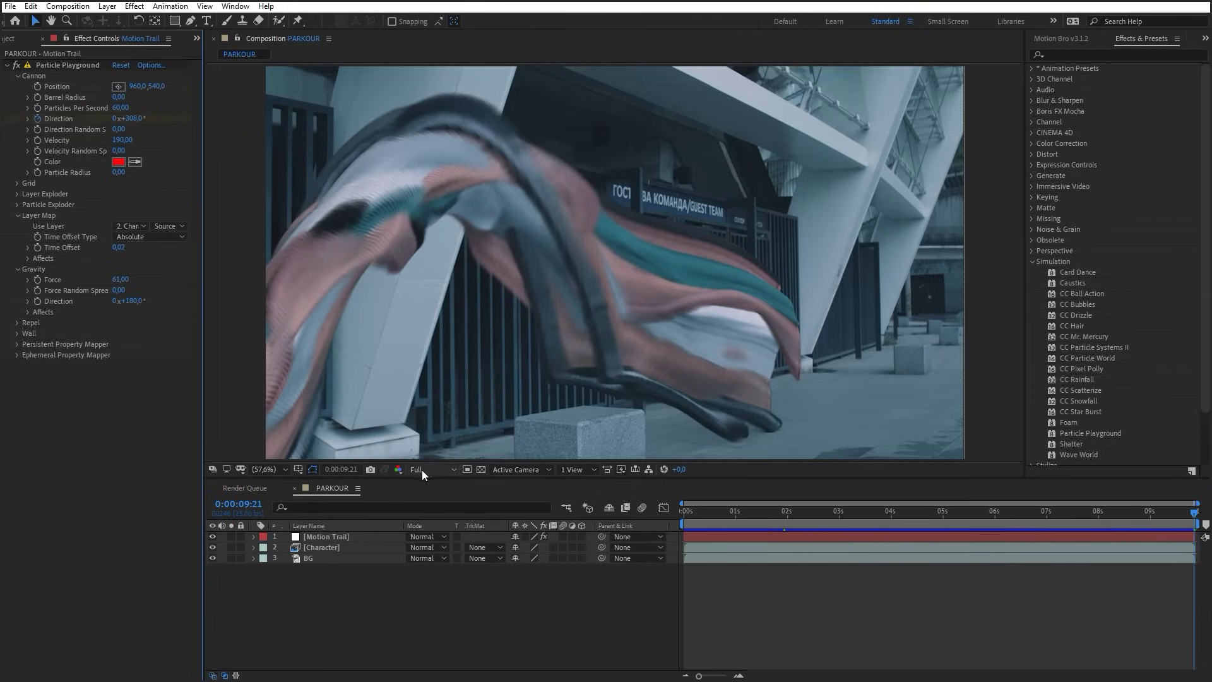
- Use Third preview resolution, set Older/Younger Than -0,02 and Age Feather 12,87, then preview
left_click(422, 470)
left_click(423, 532)
left_click(27, 258)
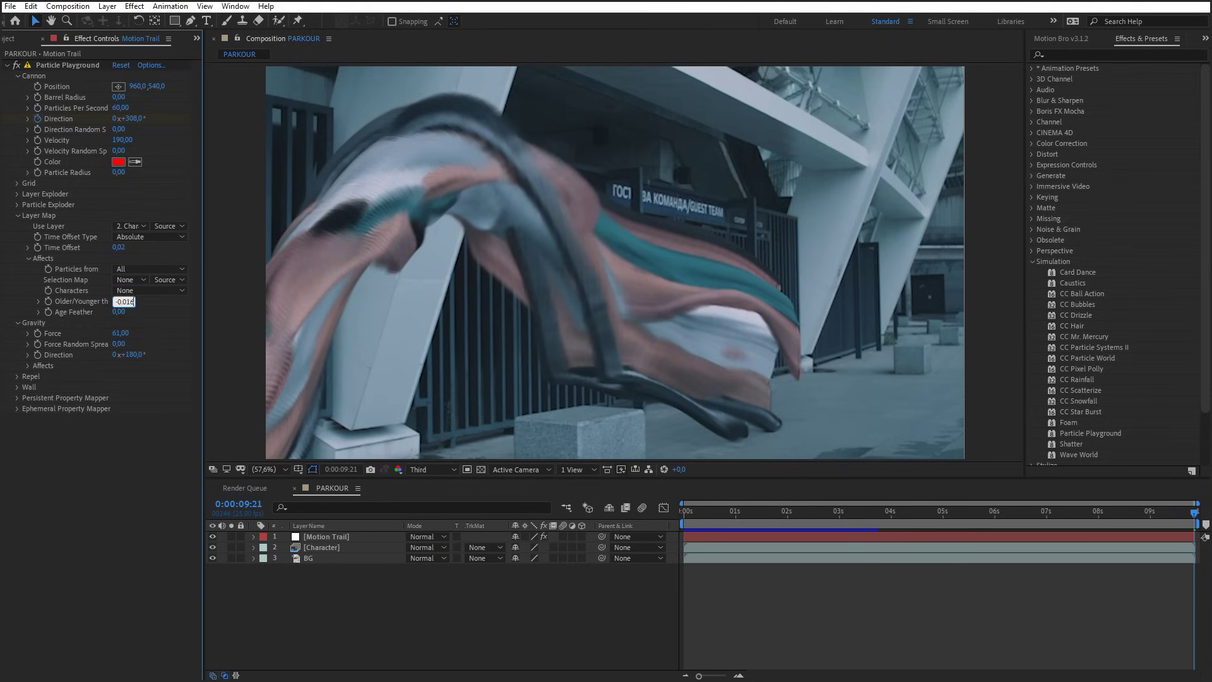
key("Return")
left_click_drag(119, 312, 945, 321)
key("space")
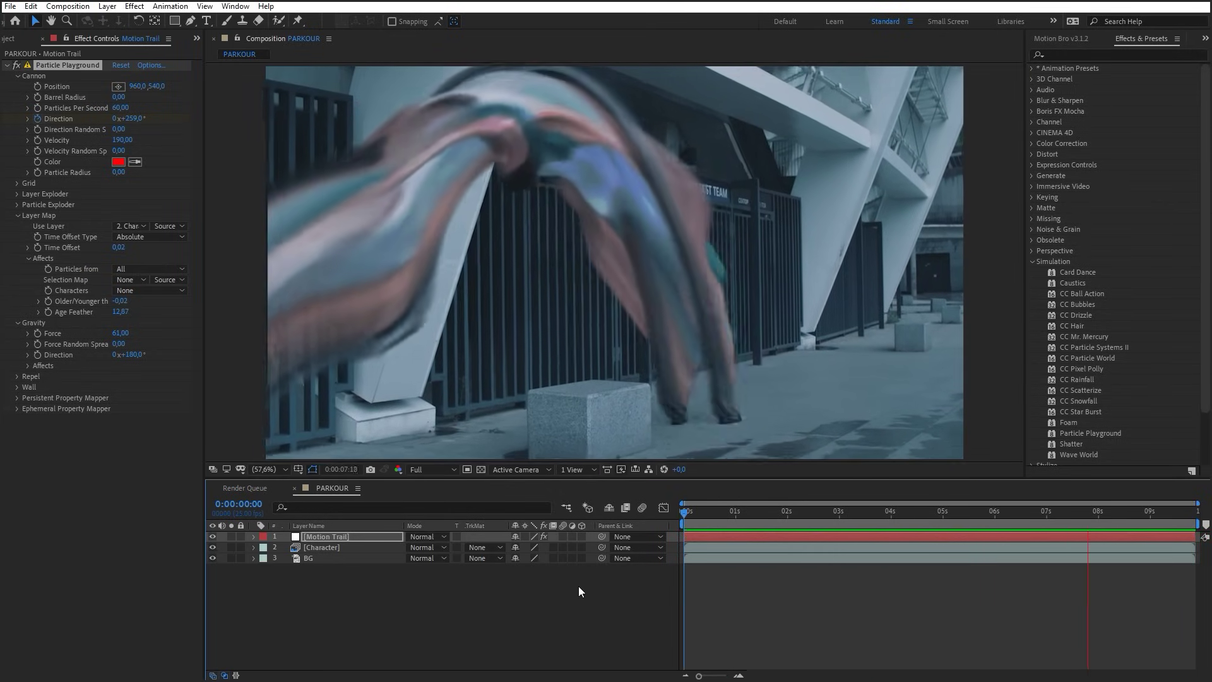
key("space")
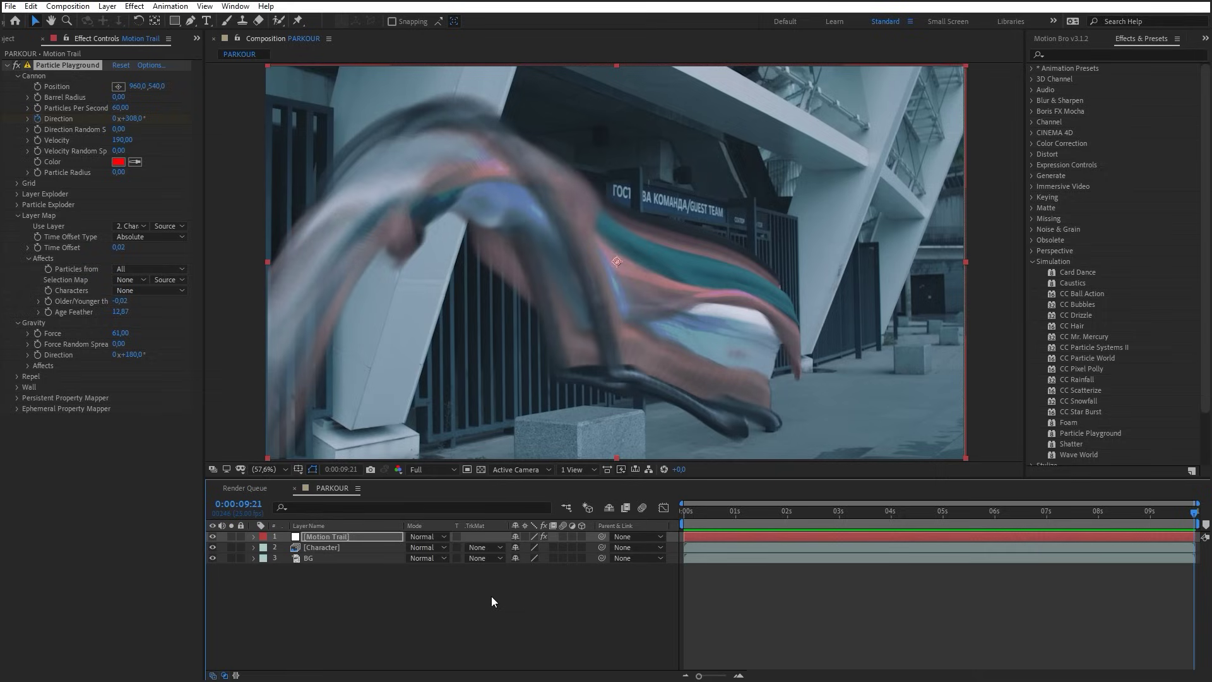
- Set Motion Trail to Screen blending and apply Curves, CC Vector Blur and Glow to it
left_click(433, 537)
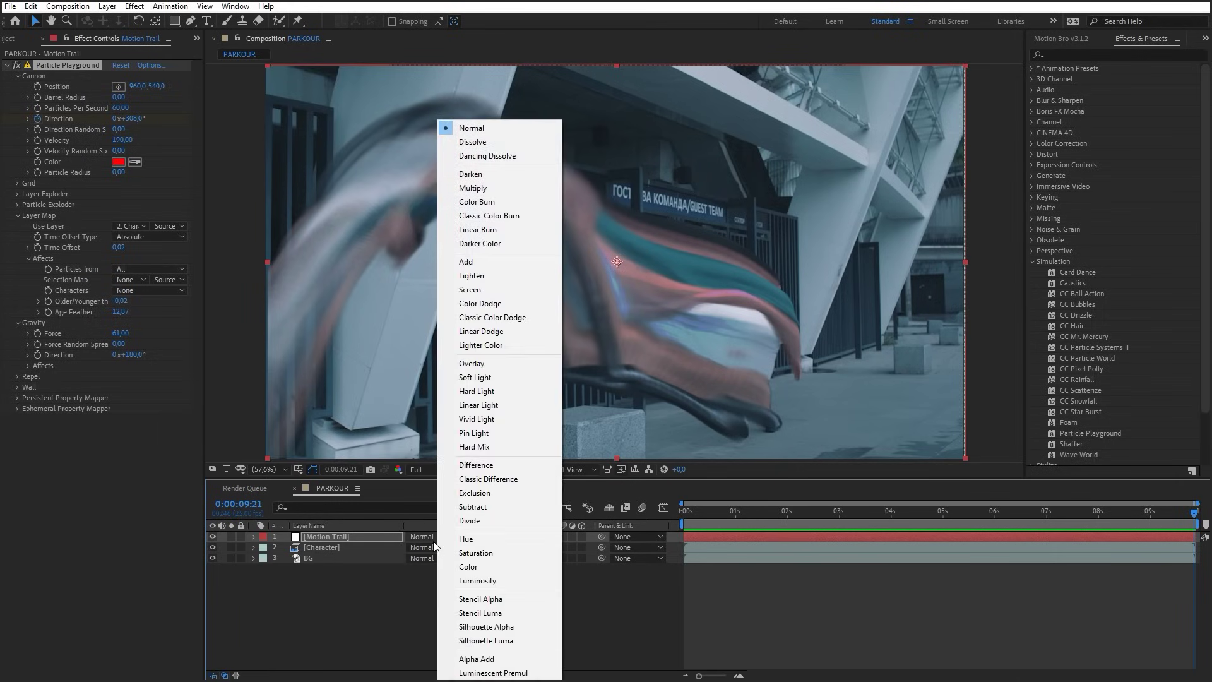
left_click(528, 292)
left_click(1075, 50)
type("cur")
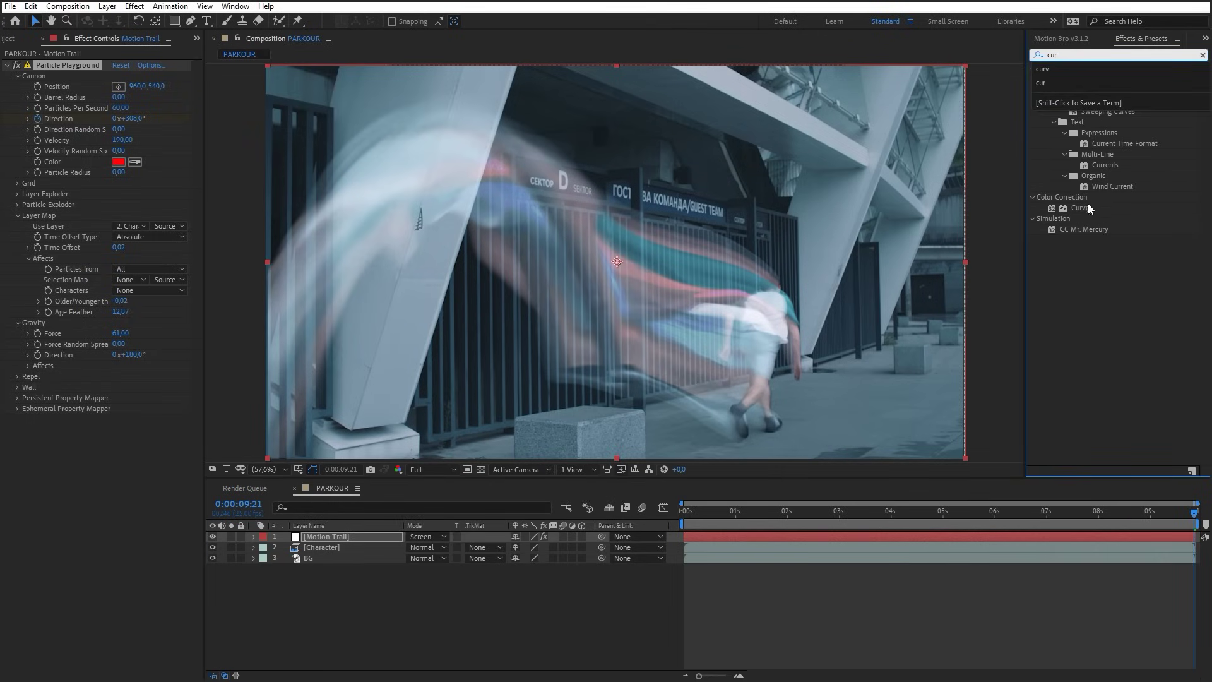
left_click_drag(1089, 209, 132, 472)
left_click(1048, 54)
type("vector")
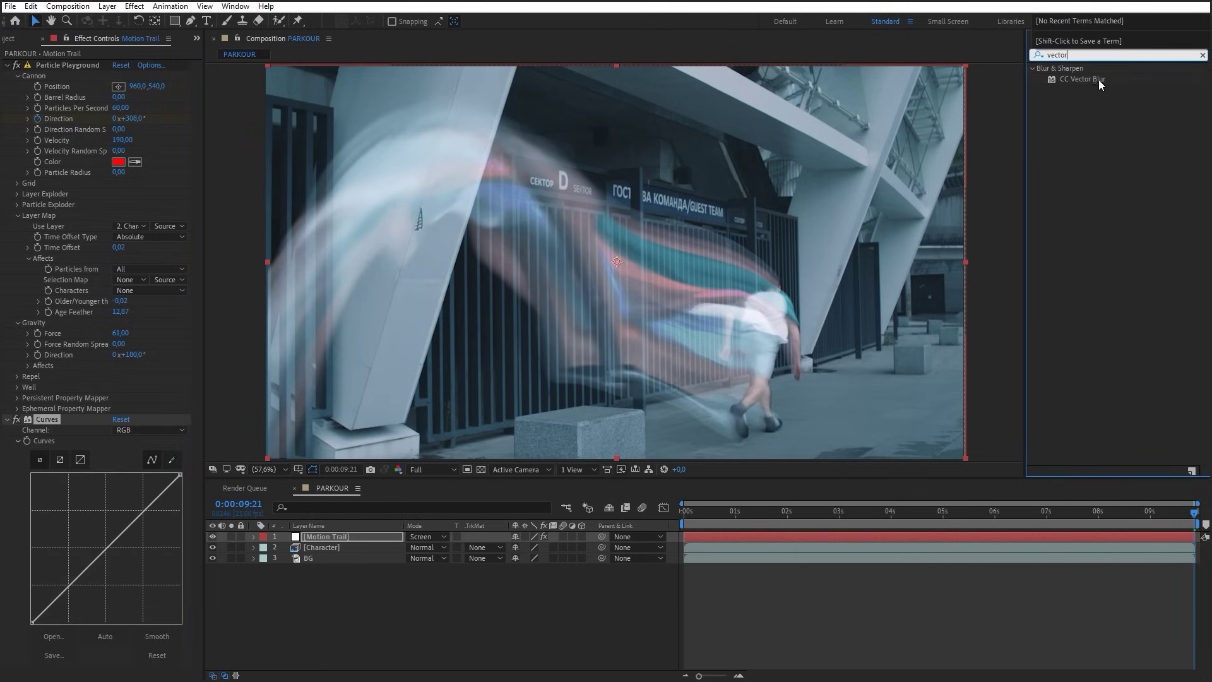
left_click_drag(1099, 84, 155, 639)
left_click(1030, 55)
type("glow")
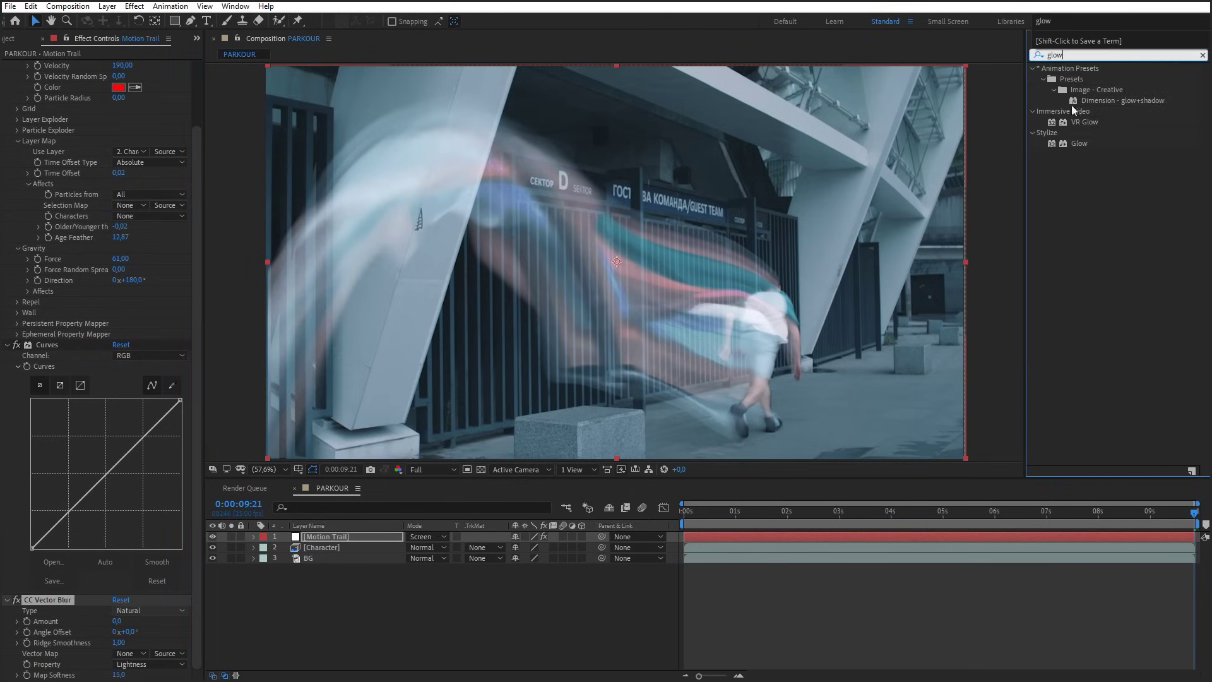
left_click_drag(1080, 143, 126, 649)
- Reshape the Red and Green curves to give the trail a cool blue tint
left_click(149, 170)
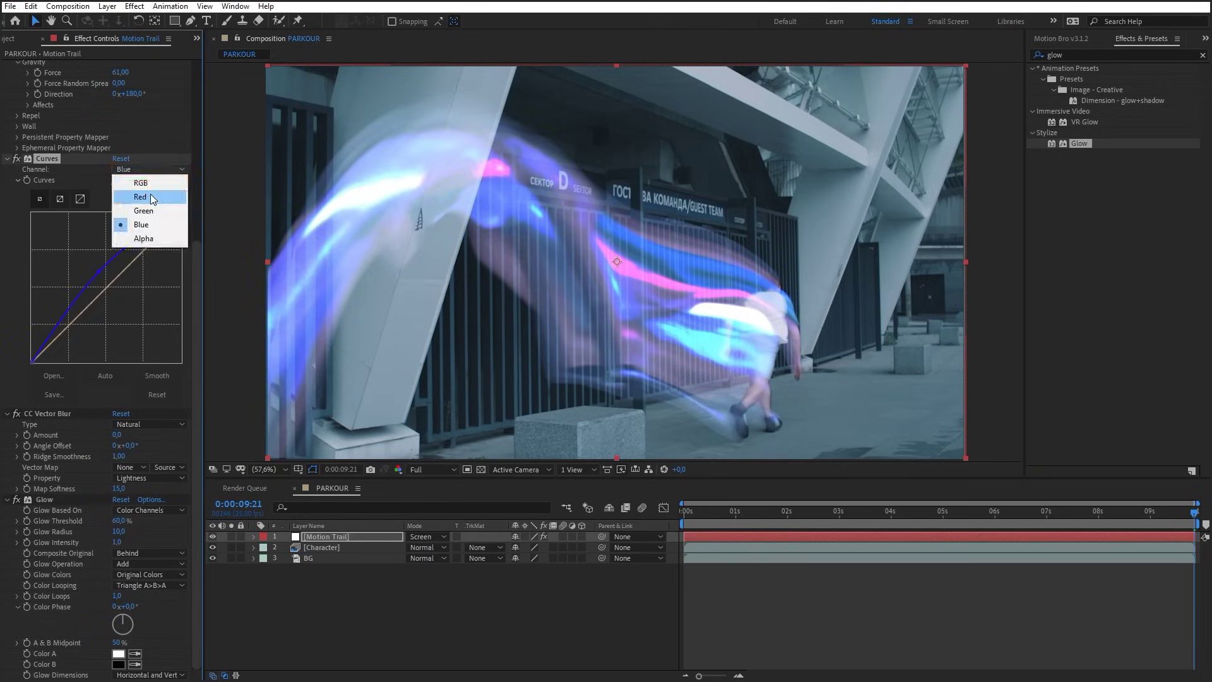
left_click(133, 195)
left_click_drag(129, 266, 102, 285)
left_click(149, 169)
left_click(133, 205)
- Set CC Vector Blur Amount to 16, widen Glow Radius to 189, and use Screen glow operation
left_click_drag(117, 435, 132, 436)
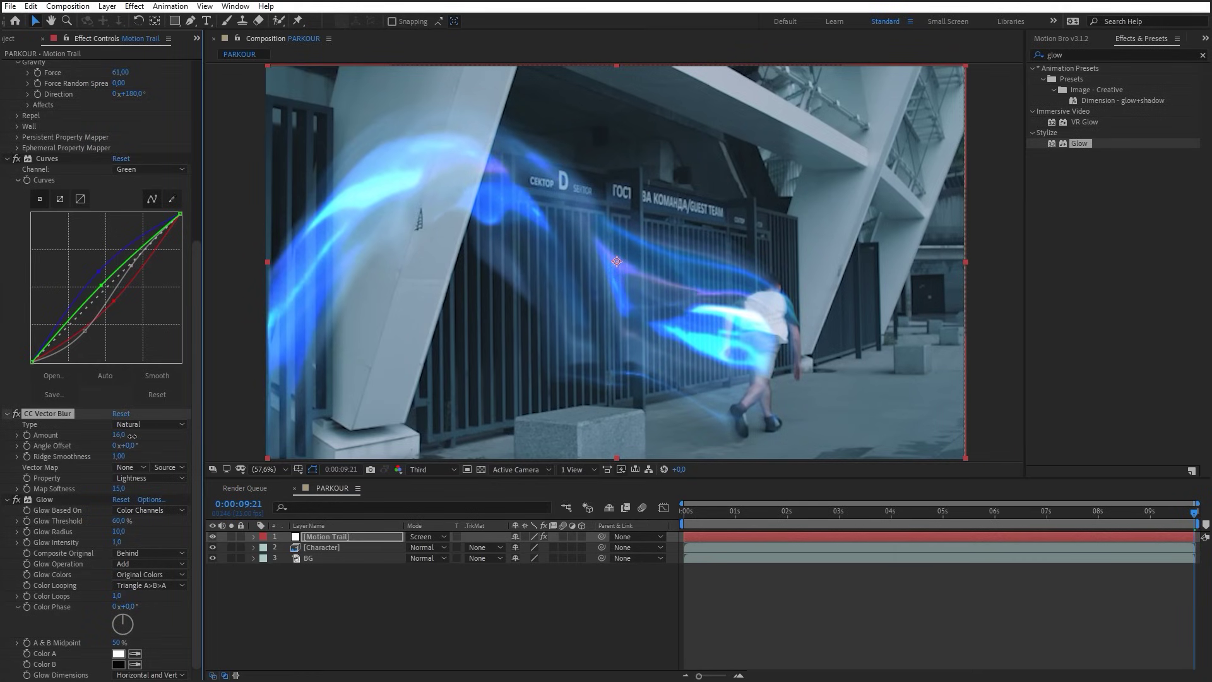
left_click_drag(123, 531, 206, 537)
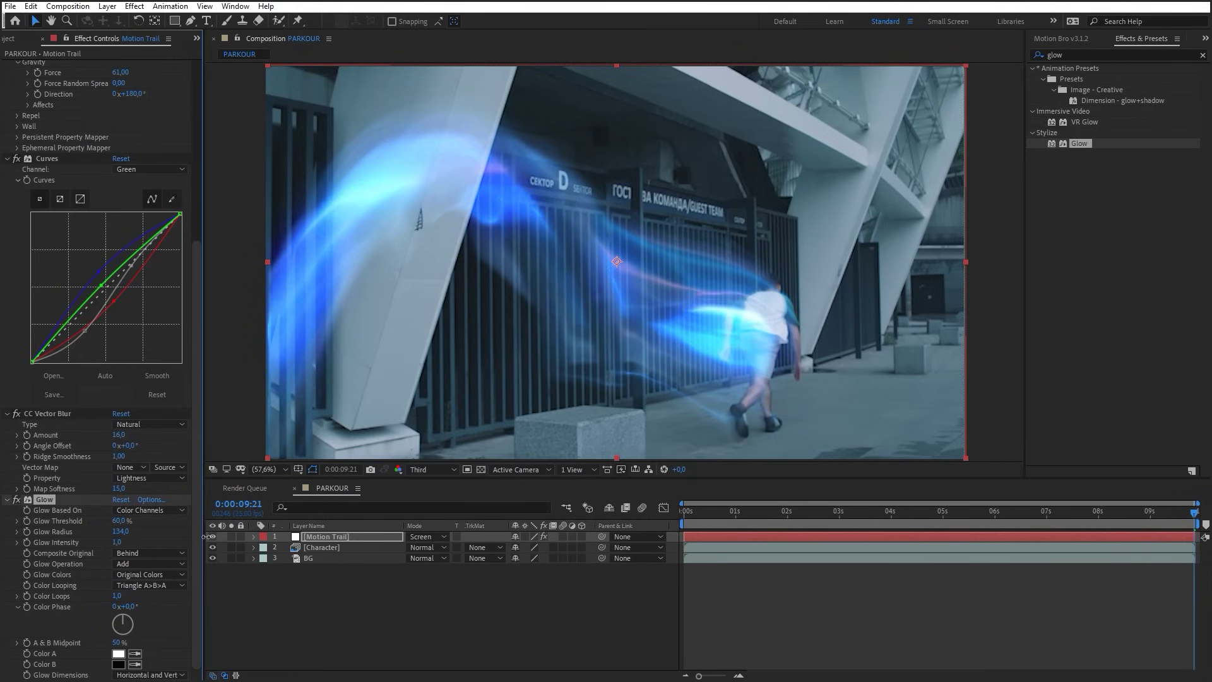
left_click(154, 564)
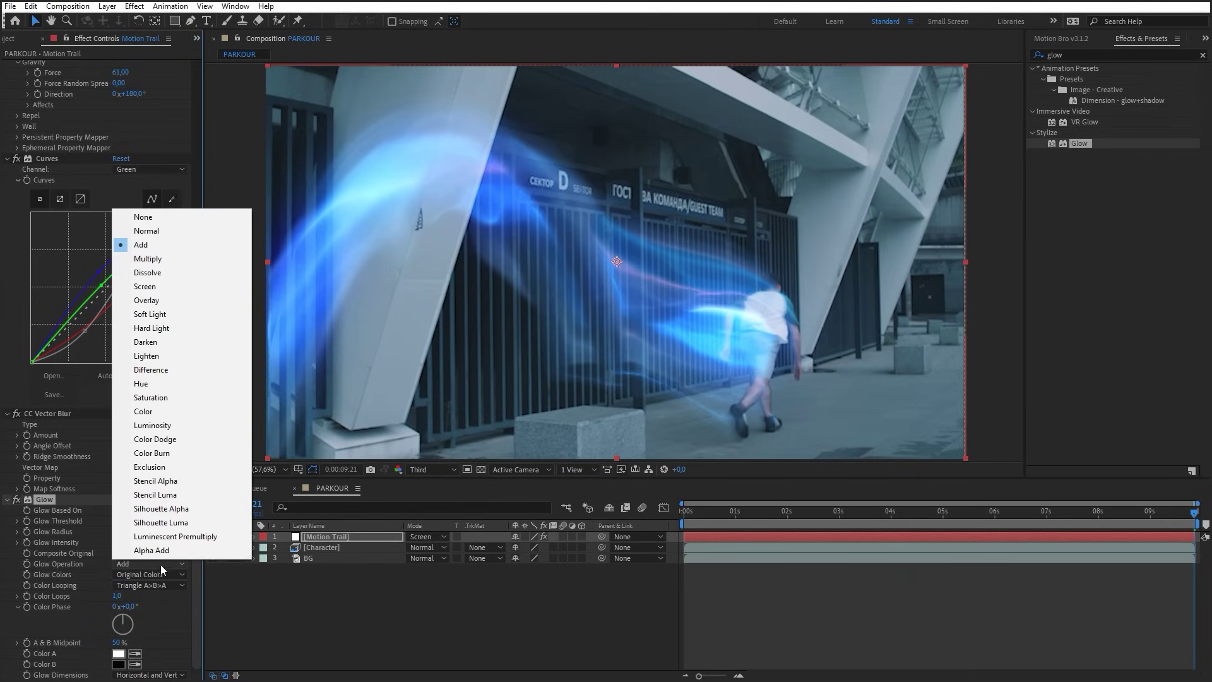
left_click(169, 288)
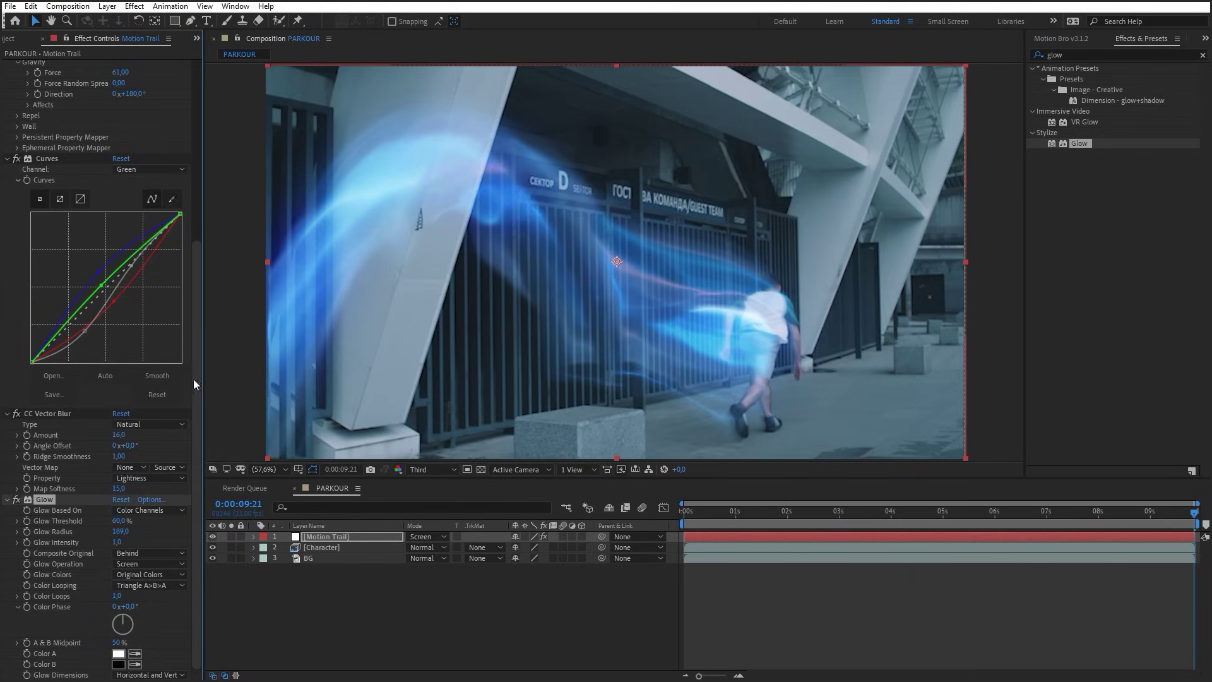
- Set Character to Screen blending and copy Motion Trail's Curves, CC Vector Blur and Glow
left_click(412, 549)
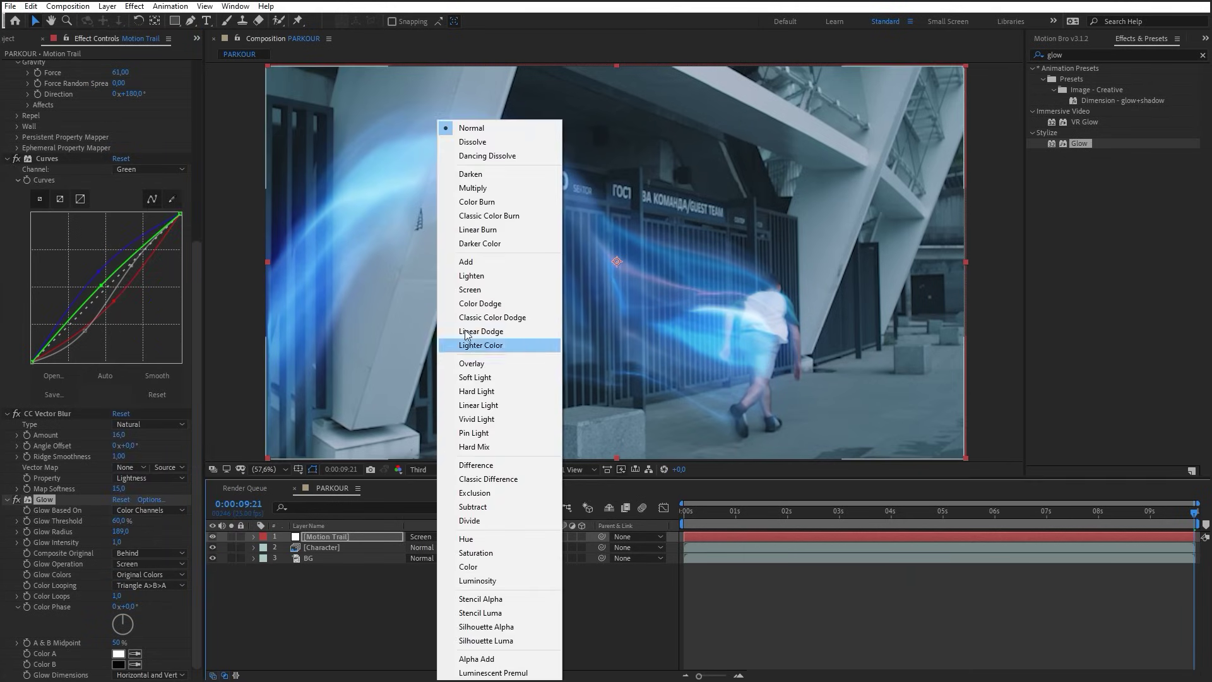
left_click(477, 291)
scroll(96, 445, "up", 5)
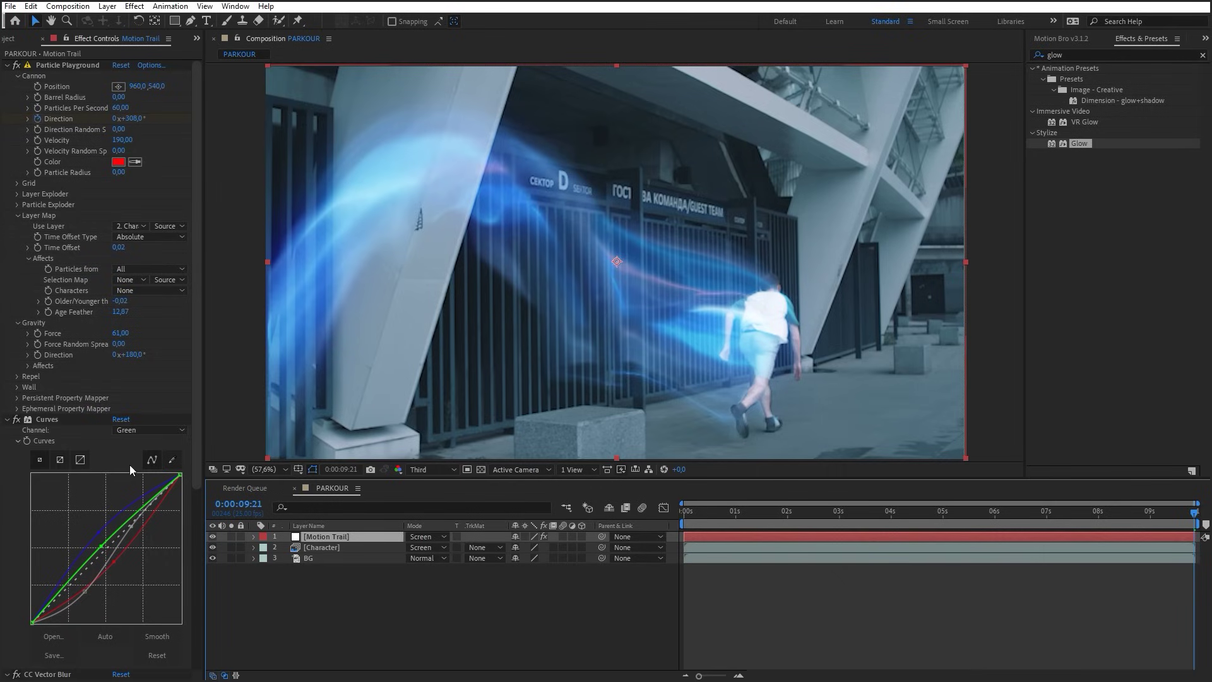
left_click(54, 419)
scroll(54, 442, "down", 5)
left_click(48, 499, "shift")
key("ctrl+c")
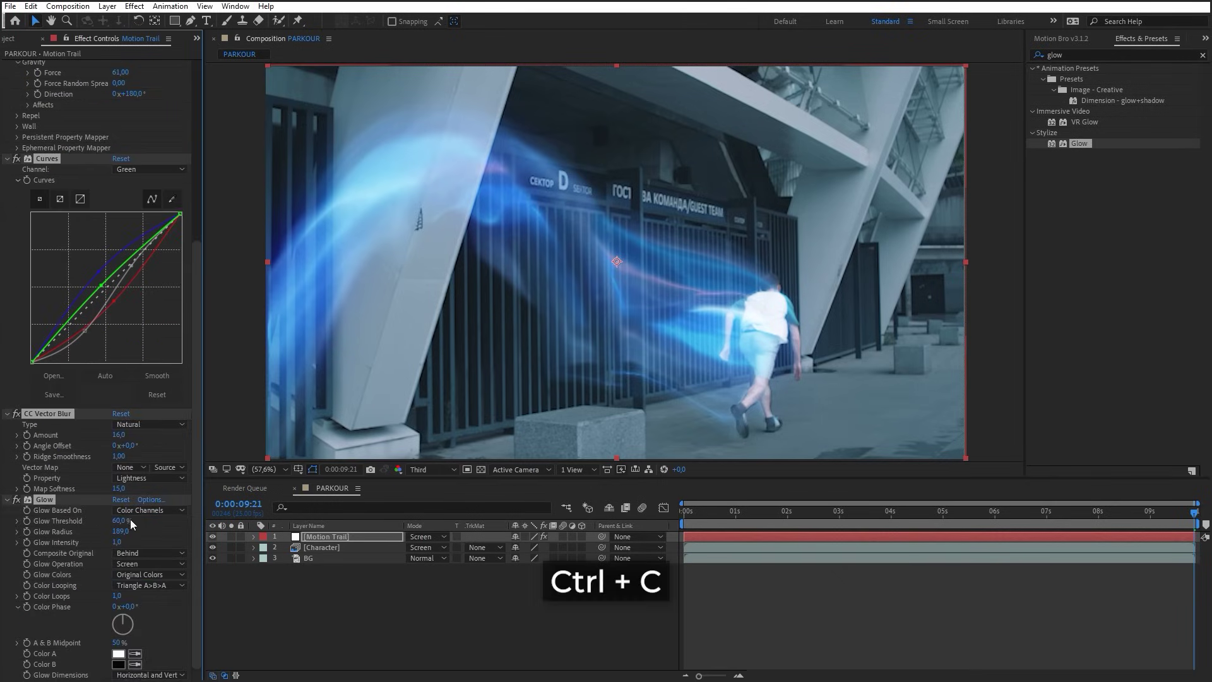
- Paste the three effects onto Character, then add random spread to the cannon direction
left_click(312, 549)
key("ctrl+v")
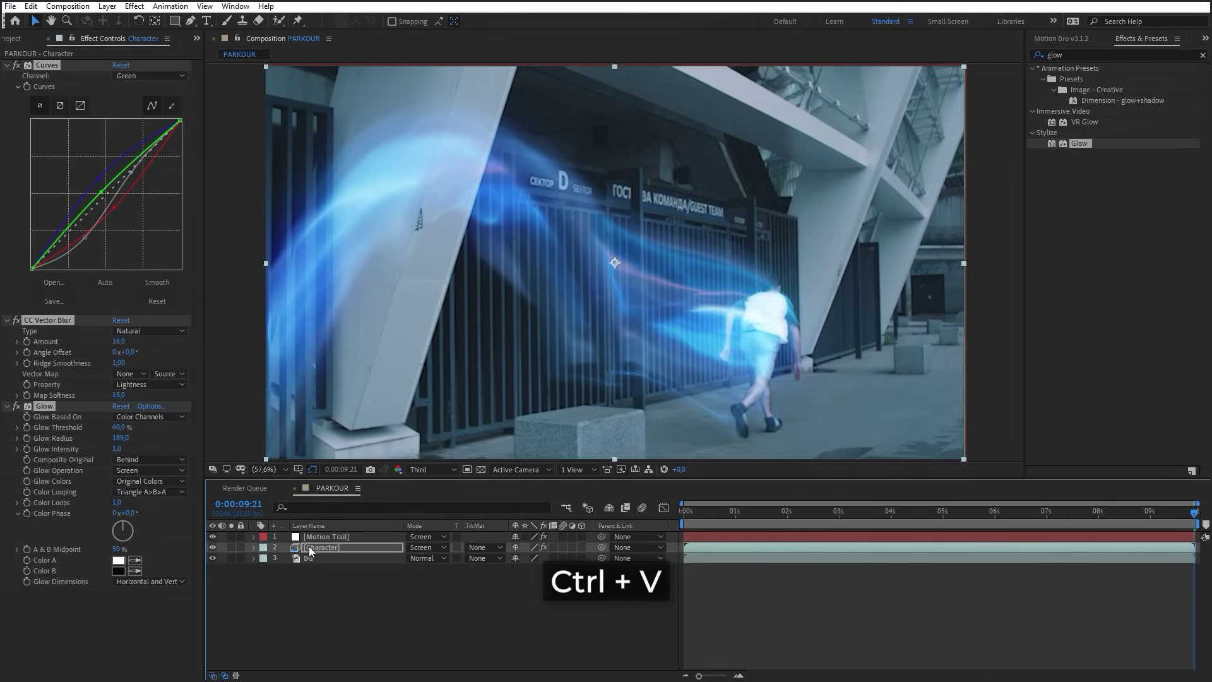
left_click(337, 537)
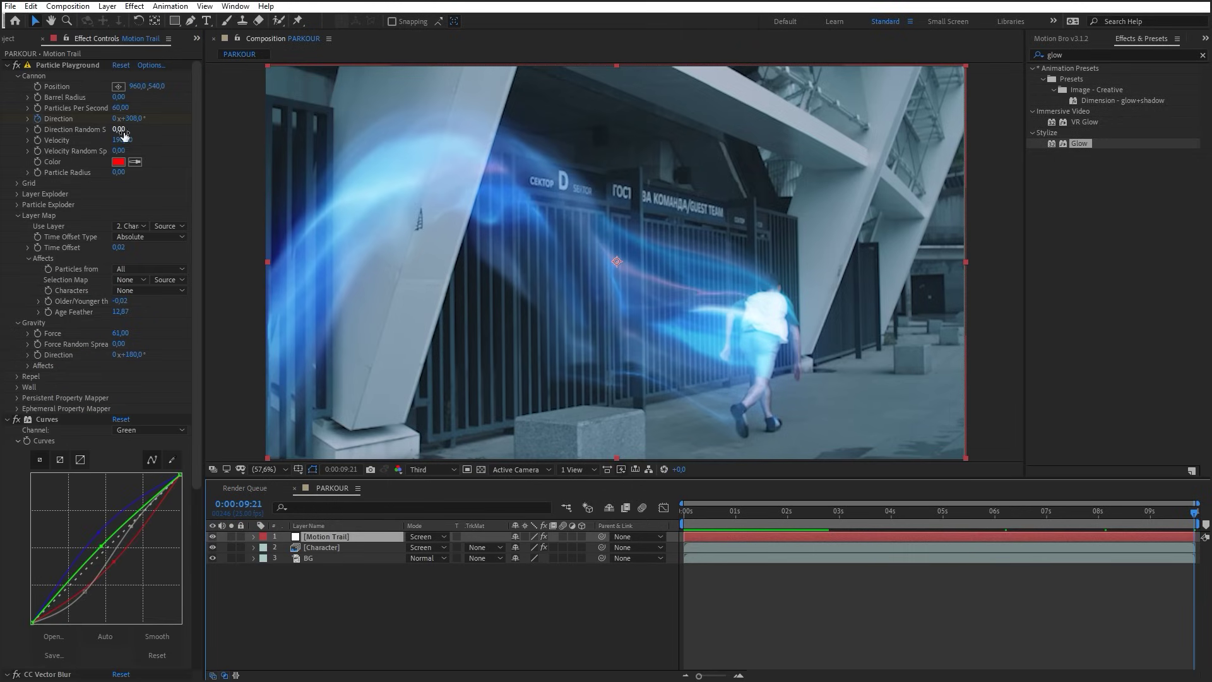
left_click_drag(123, 136, 140, 150)
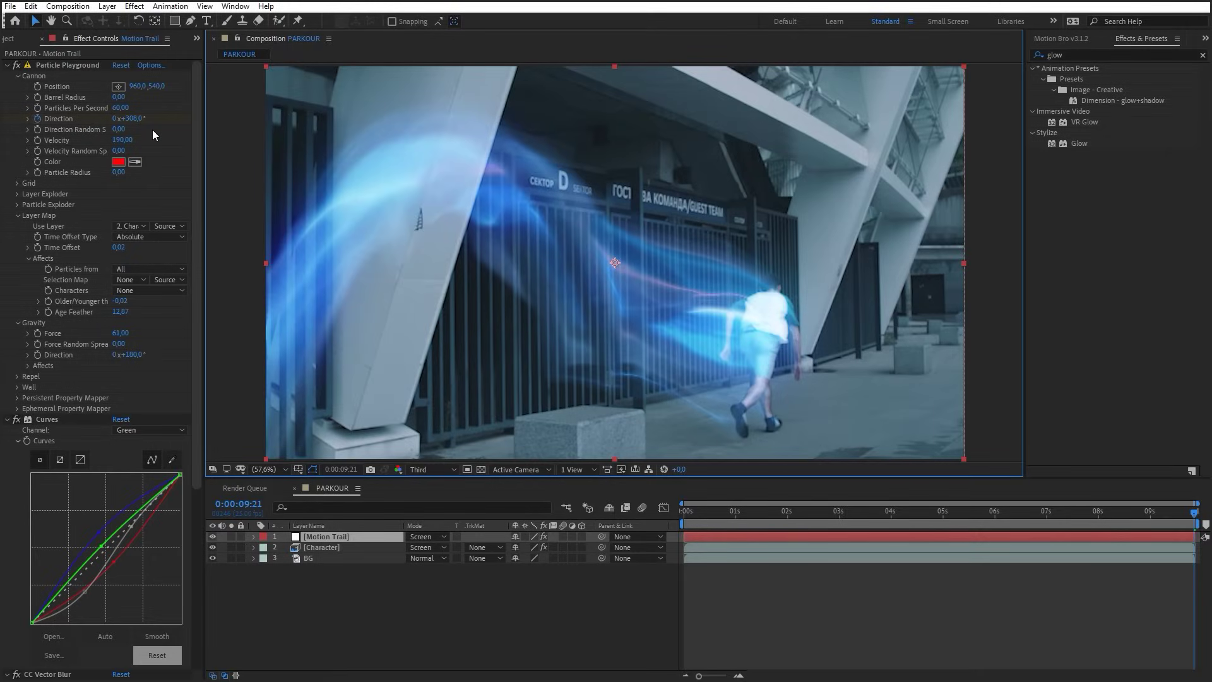
- Create an adjustment layer named Distortion below the Character layer
left_click(107, 7)
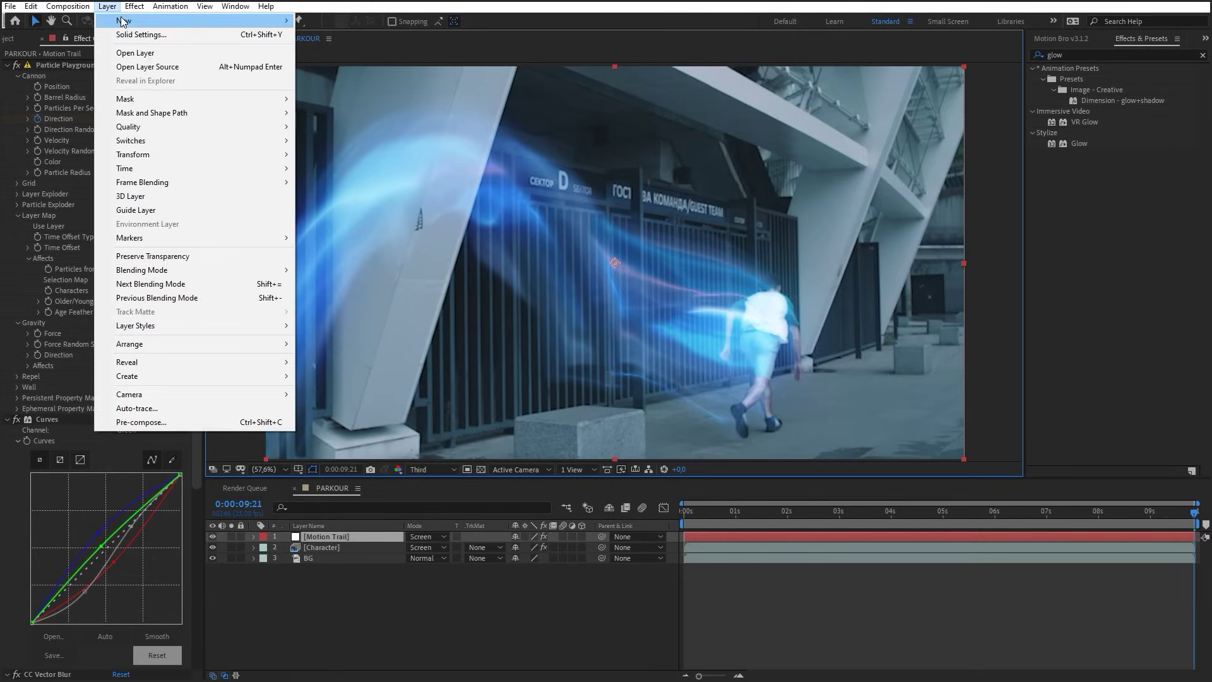
mouse_move(123, 22)
left_click(335, 102)
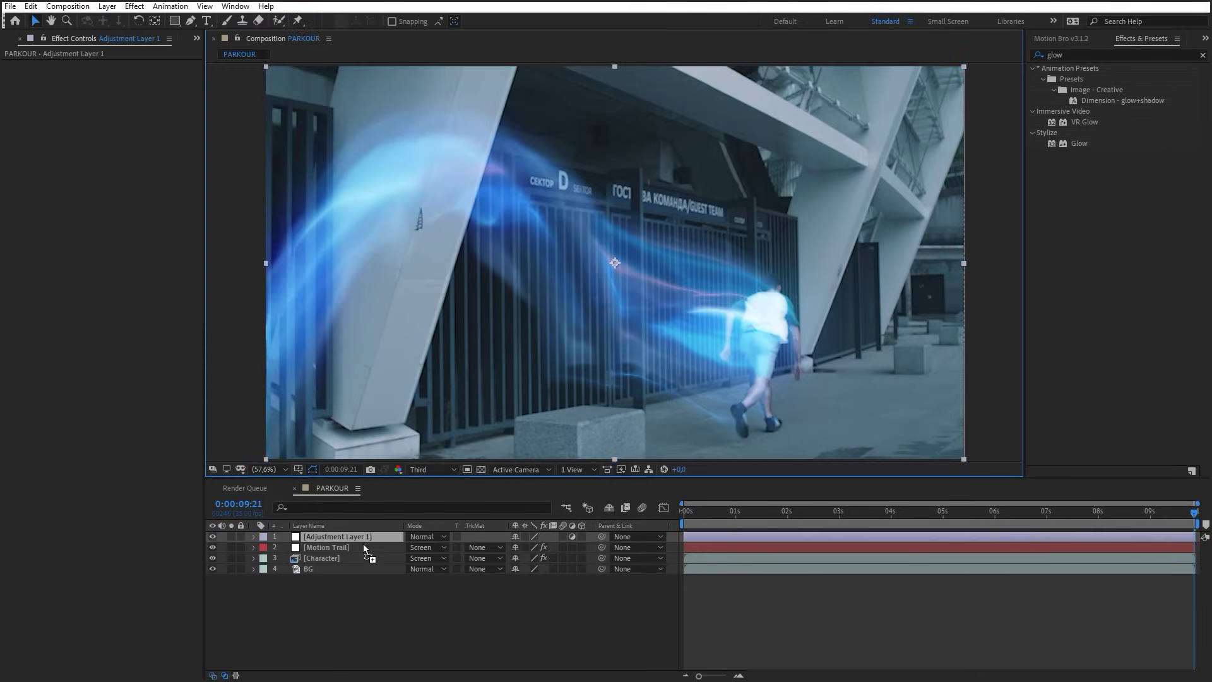
left_click_drag(364, 554, 364, 560)
key("Return")
type("Distortion")
key("Return")
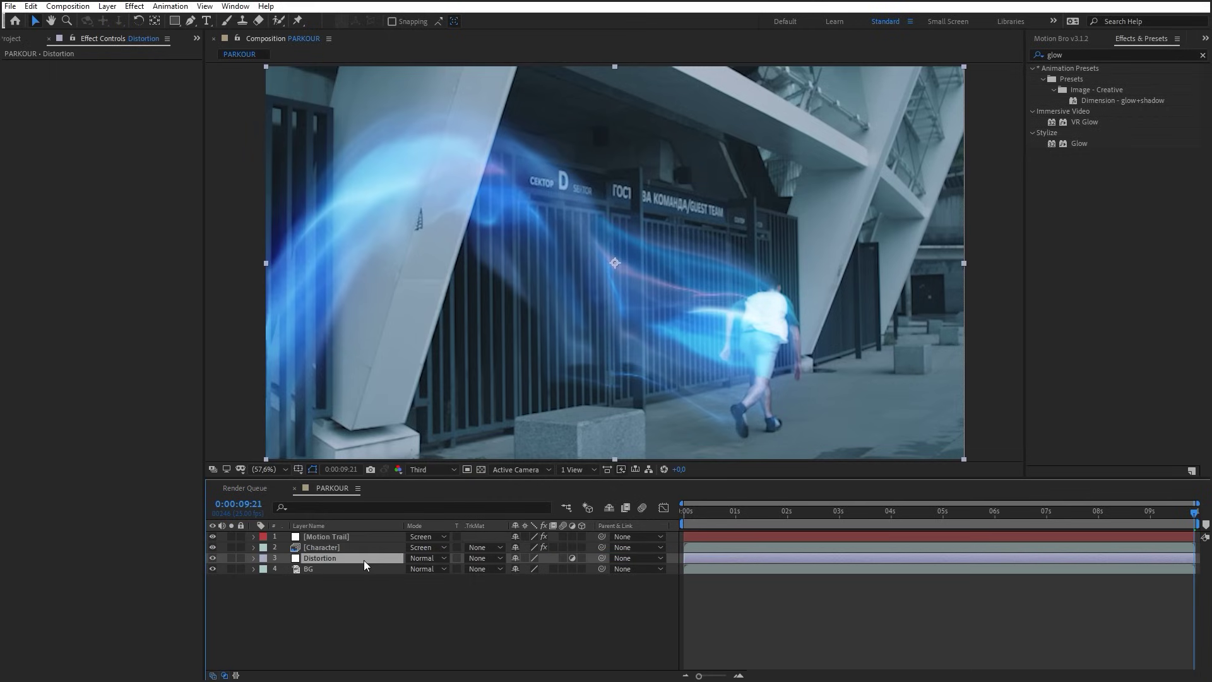
- Give Distortion CC Vector Blur, Amount 7, mapped to Motion Trail's effects and masks
double_click(1048, 55)
type("vec")
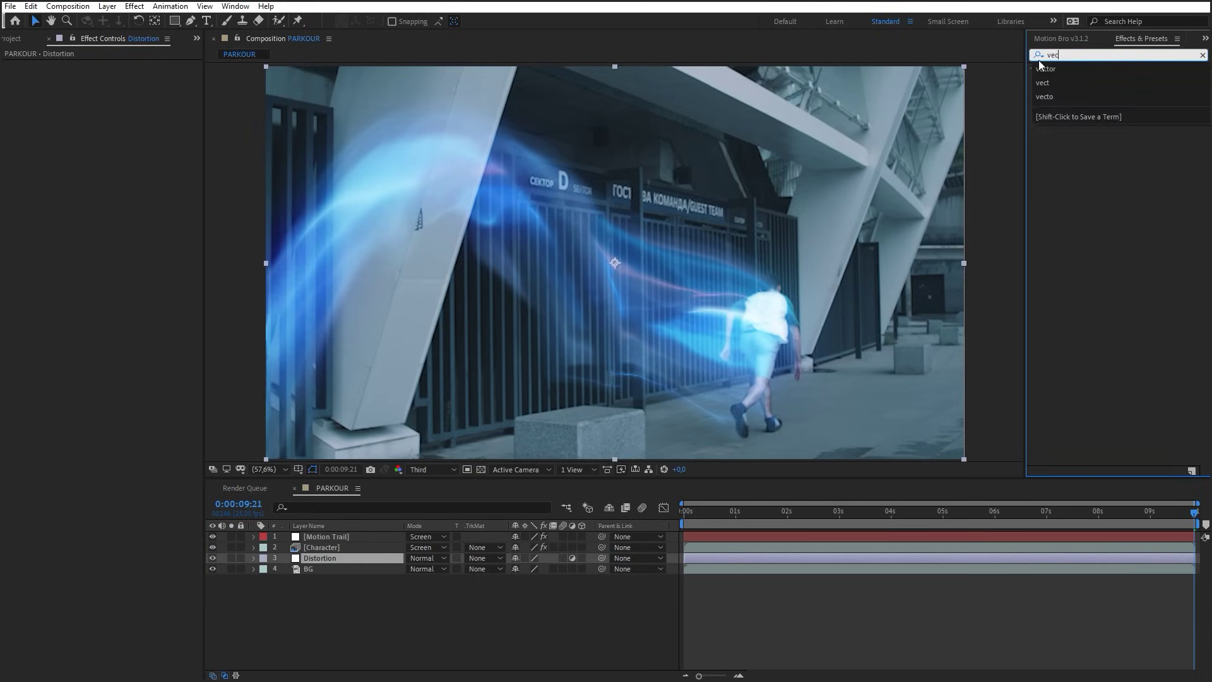
type("tor")
left_click_drag(1076, 83, 81, 225)
left_click(131, 120)
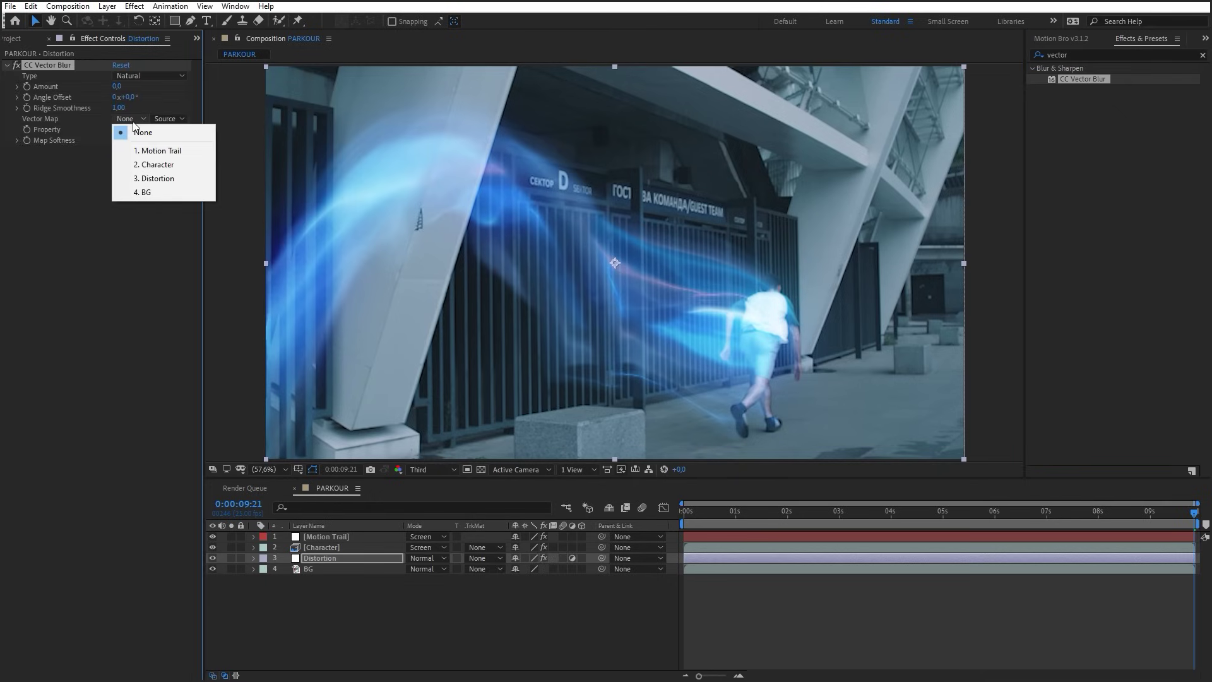
left_click(158, 150)
left_click(168, 118)
left_click(182, 160)
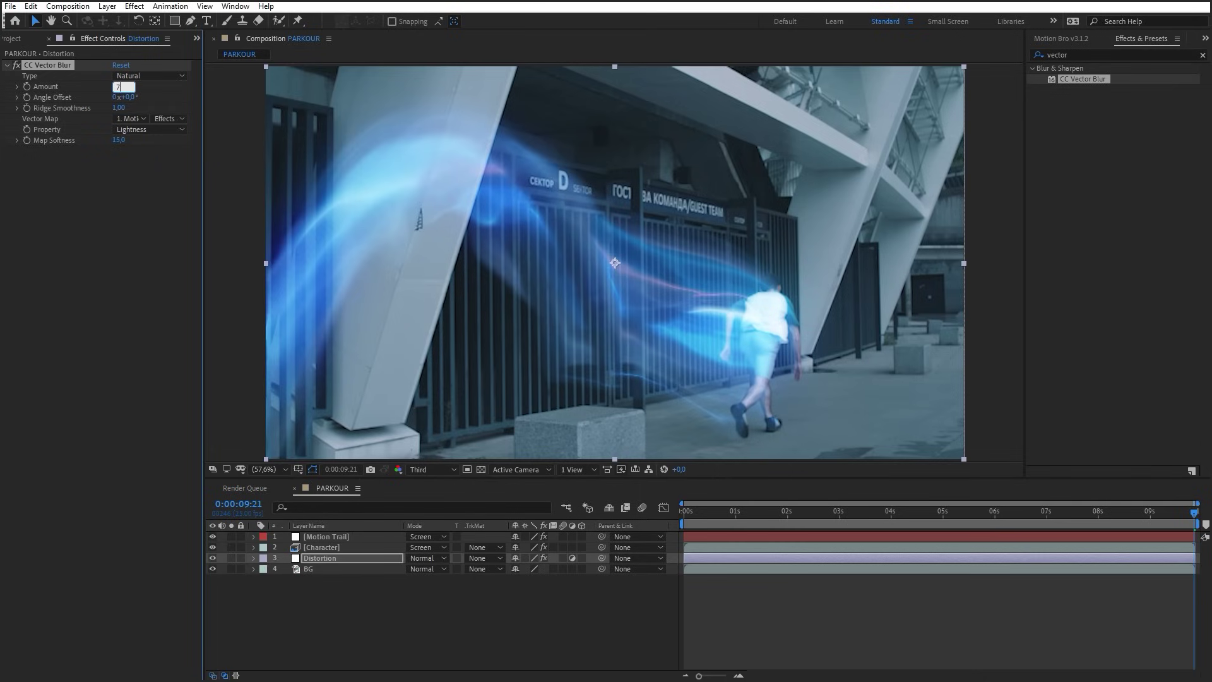
key("Return")
left_click_drag(1194, 513, 774, 554)
scroll(699, 550, "up", 5)
left_click_drag(700, 548, 721, 552)
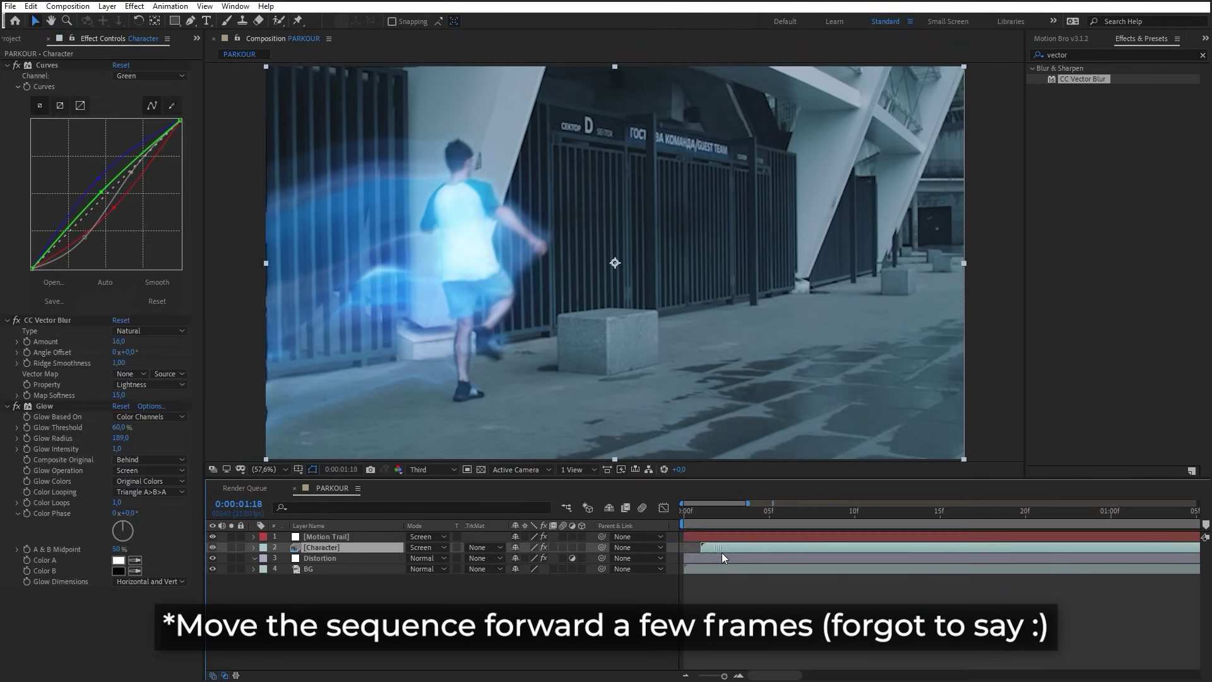